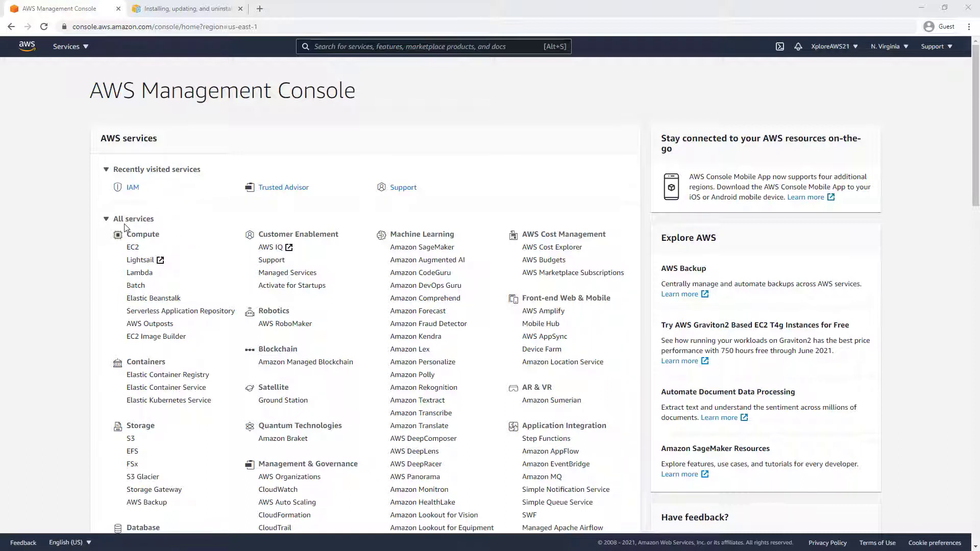
# Expand and scroll the All services list, then collapse it again
pyautogui.click(108, 220)
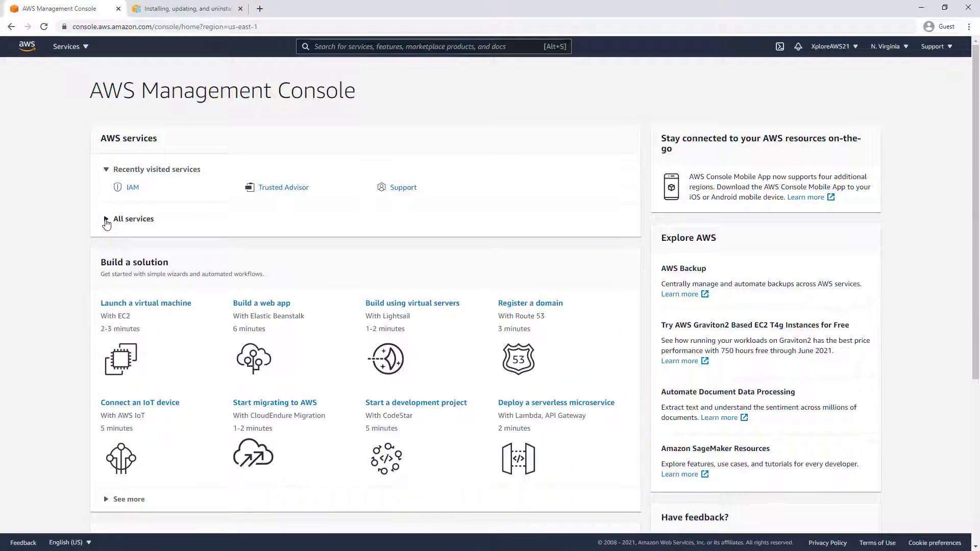
pyautogui.click(106, 222)
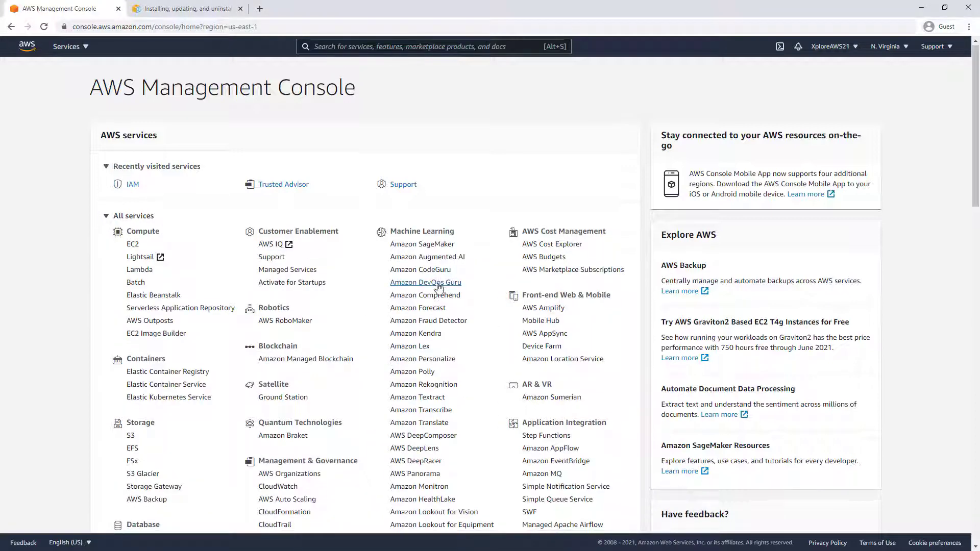
pyautogui.scroll(-4, 439, 289)
pyautogui.scroll(-3, 439, 289)
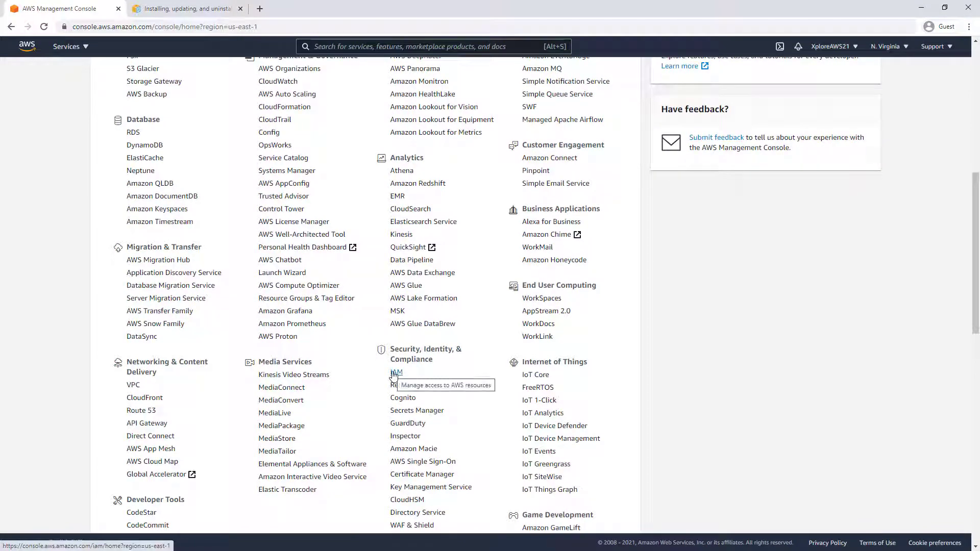
pyautogui.scroll(8, 224, 314)
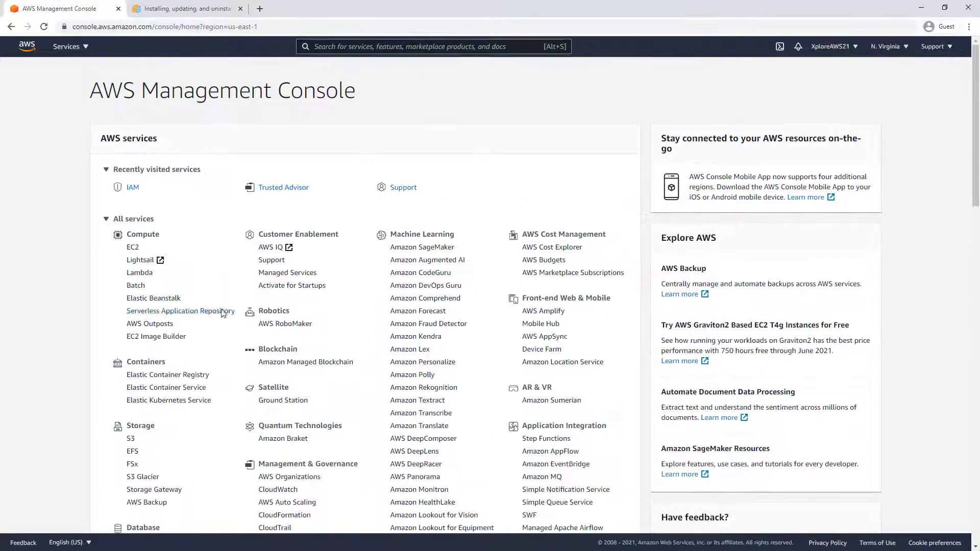
pyautogui.click(106, 219)
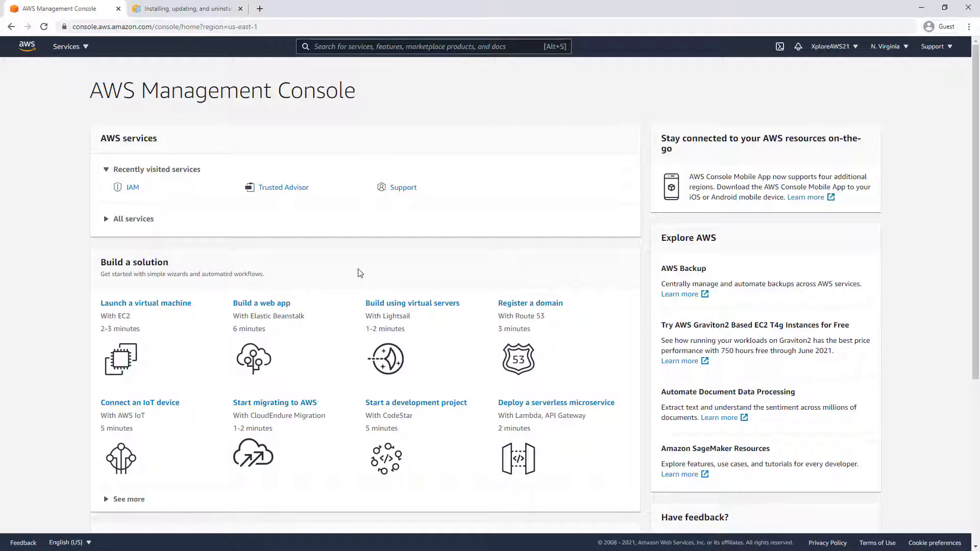
# Browse the Services catalogue, close it, and start a service search
pyautogui.click(85, 47)
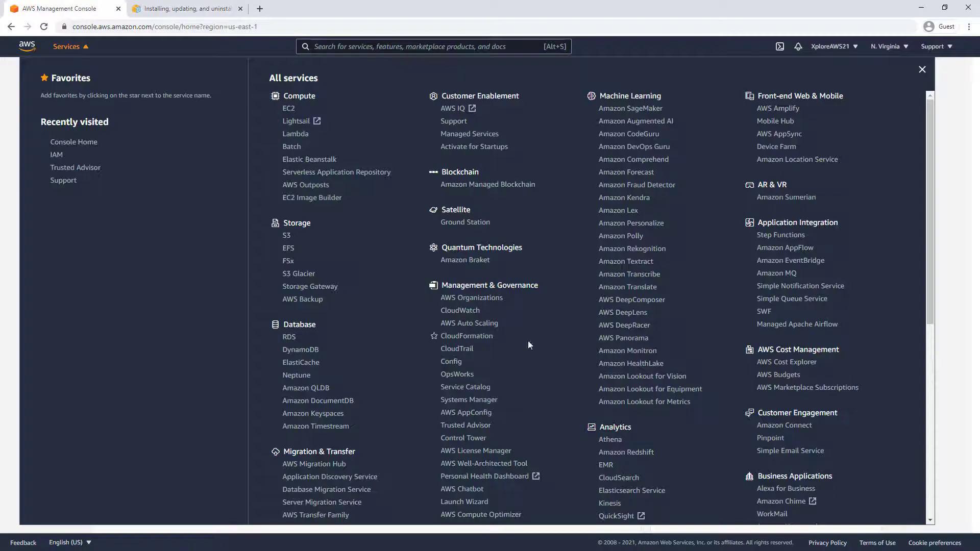
pyautogui.scroll(-6, 567, 400)
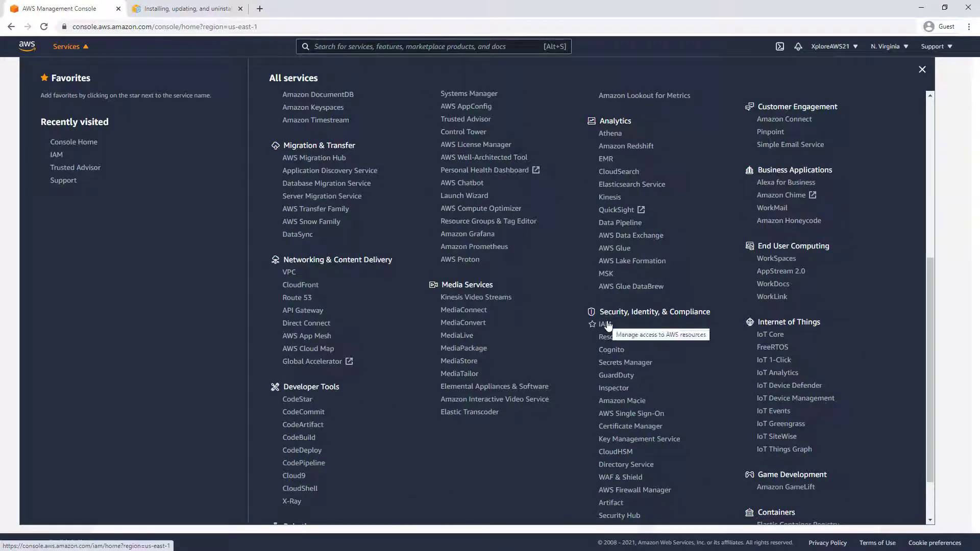
pyautogui.click(945, 227)
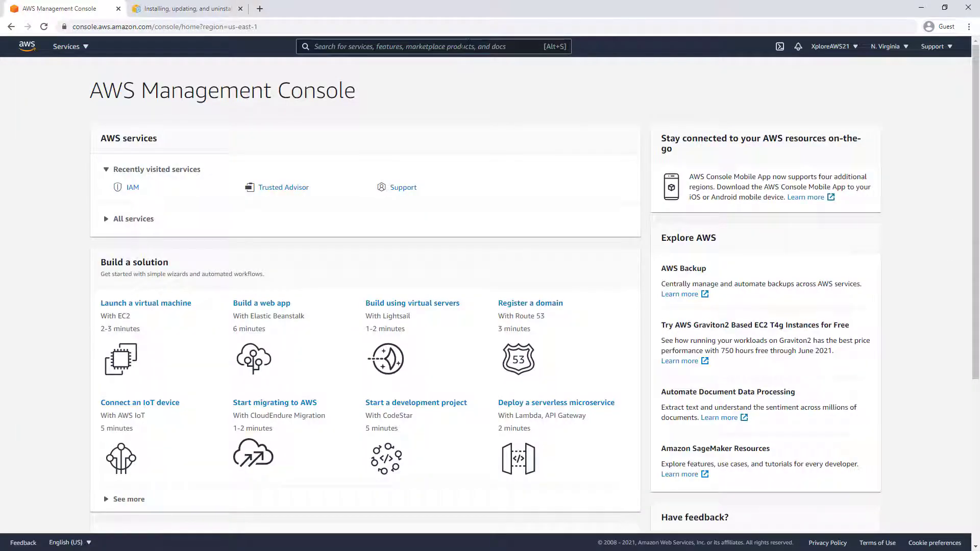
pyautogui.click(461, 46)
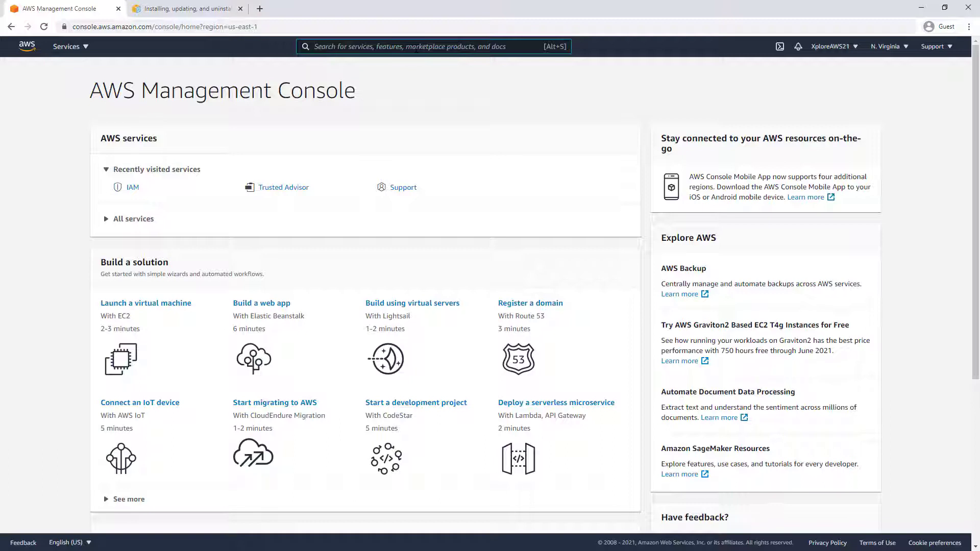
pyautogui.write('Us')
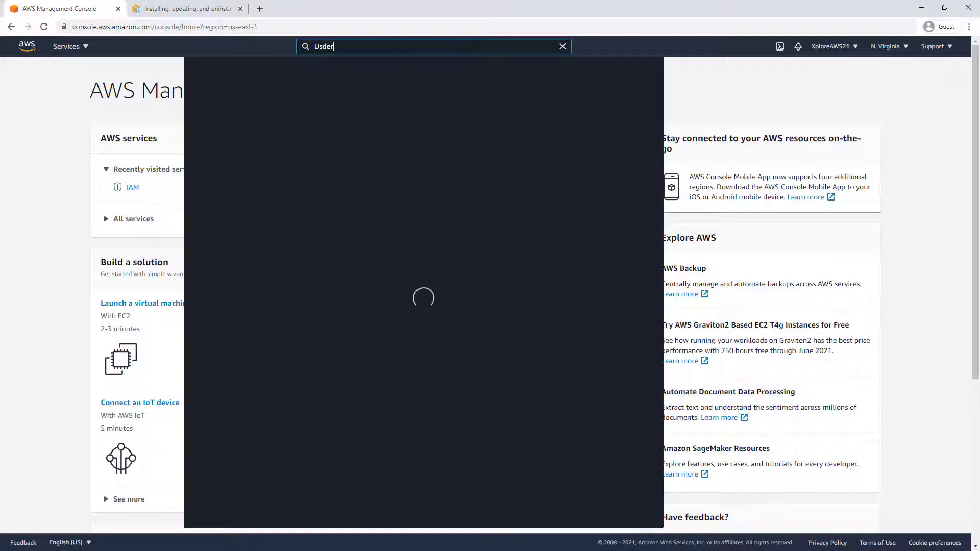
pyautogui.write('ers')
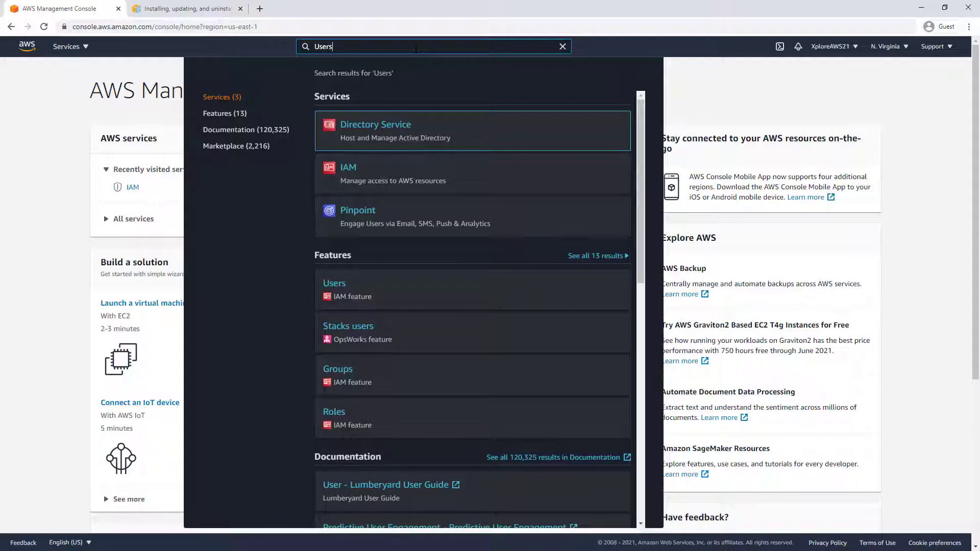
pyautogui.press('BackSpace')
pyautogui.press('BackSpace')
pyautogui.press('BackSpace')
pyautogui.press('BackSpace')
pyautogui.write('IA')
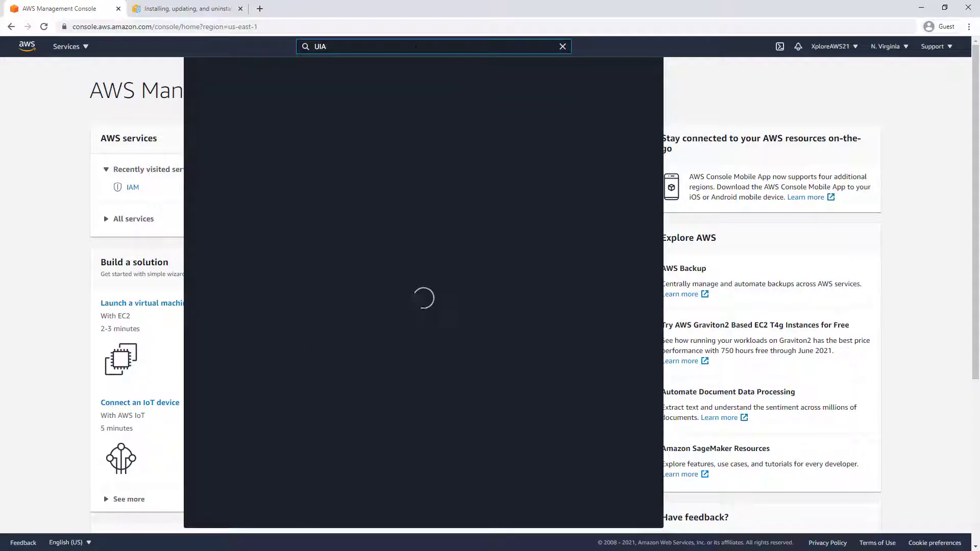
pyautogui.press('BackSpace')
pyautogui.press('BackSpace')
pyautogui.press('BackSpace')
pyautogui.write('IAM')
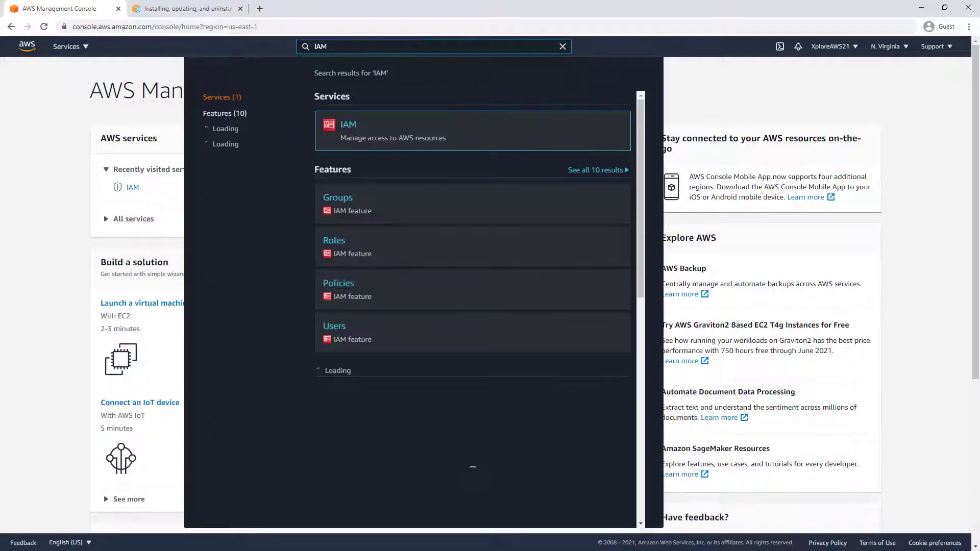
pyautogui.click(799, 75)
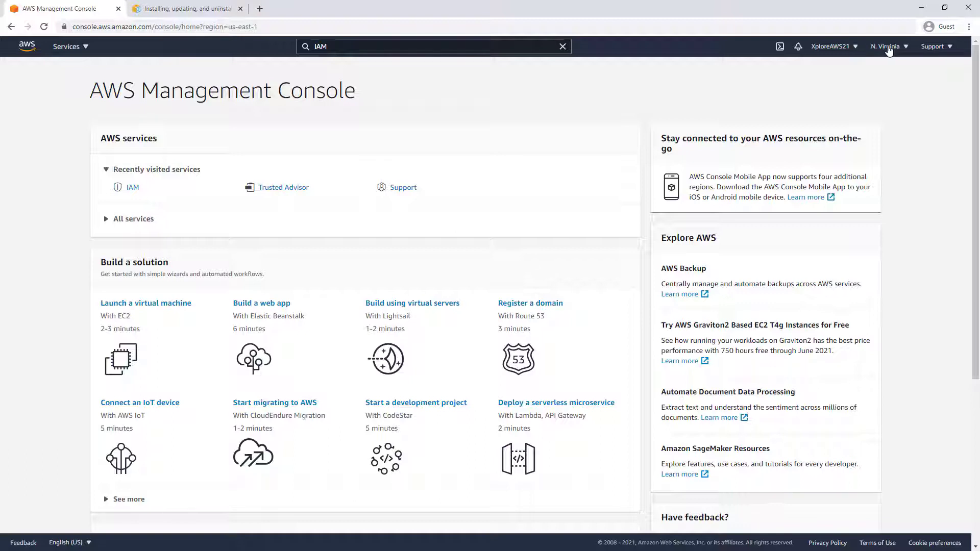
# Check the account menu, then open IAM from Recently visited services
pyautogui.click(853, 49)
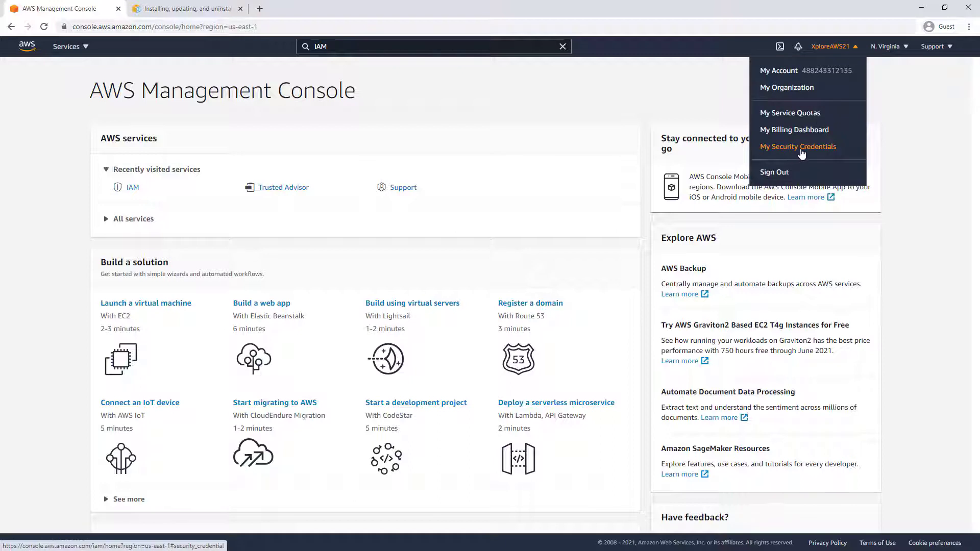
pyautogui.click(693, 143)
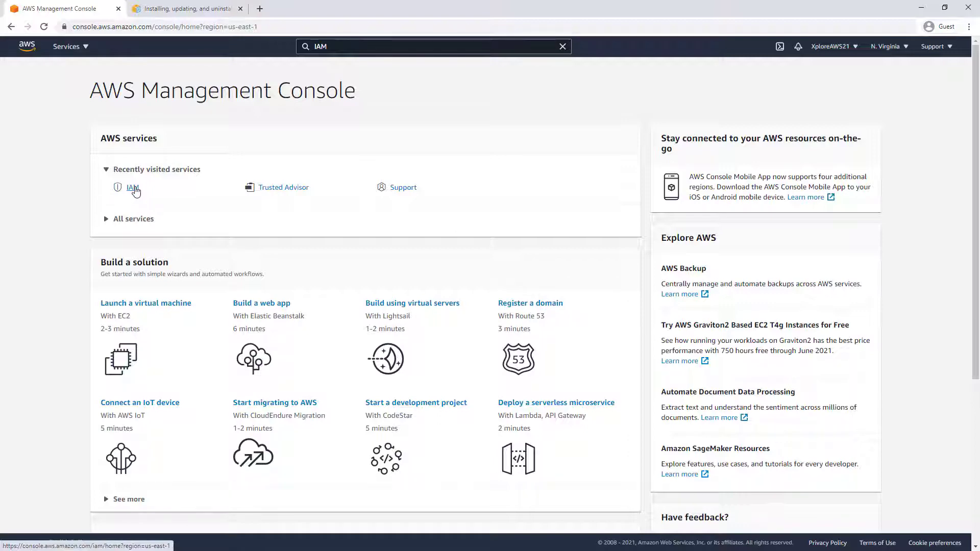
pyautogui.click(133, 188)
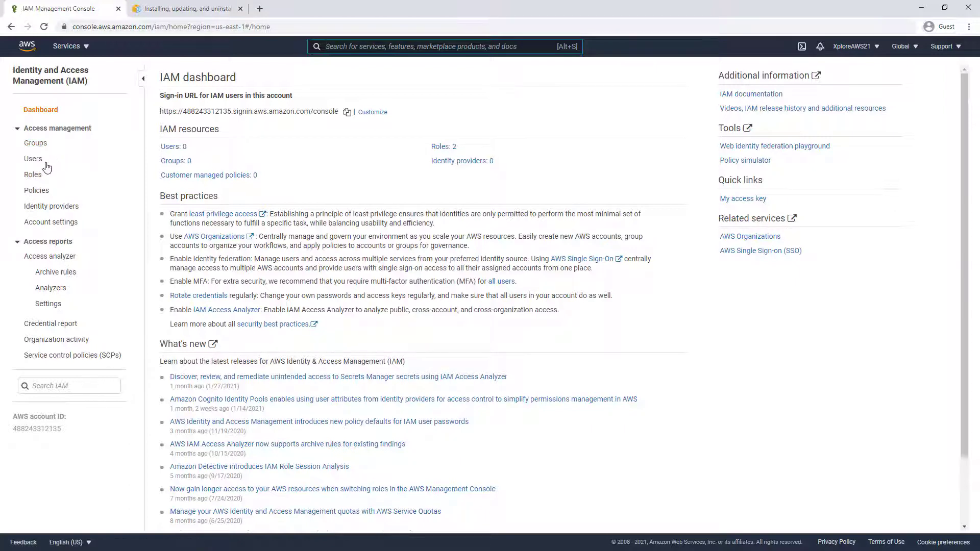
# Start adding a new IAM user named XploreAdmin21
pyautogui.click(34, 160)
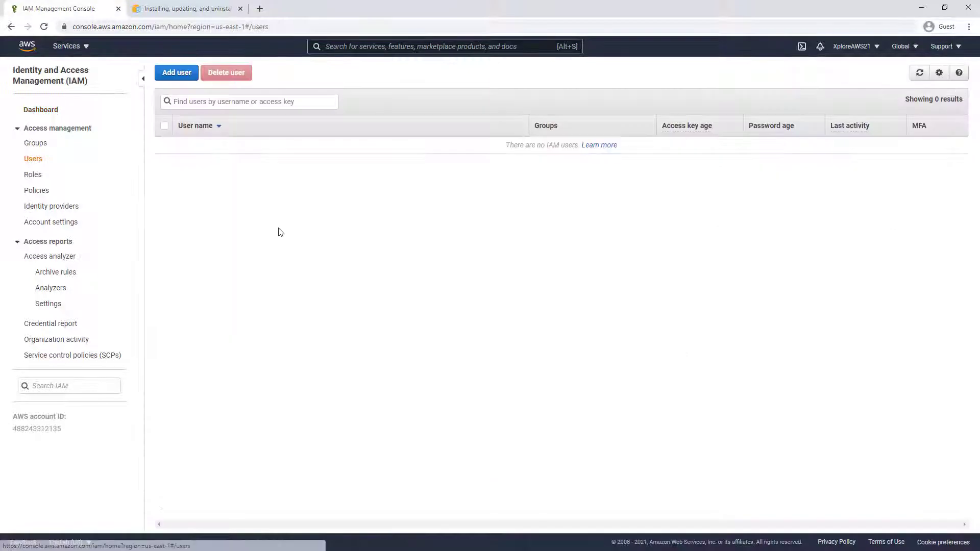
pyautogui.click(178, 72)
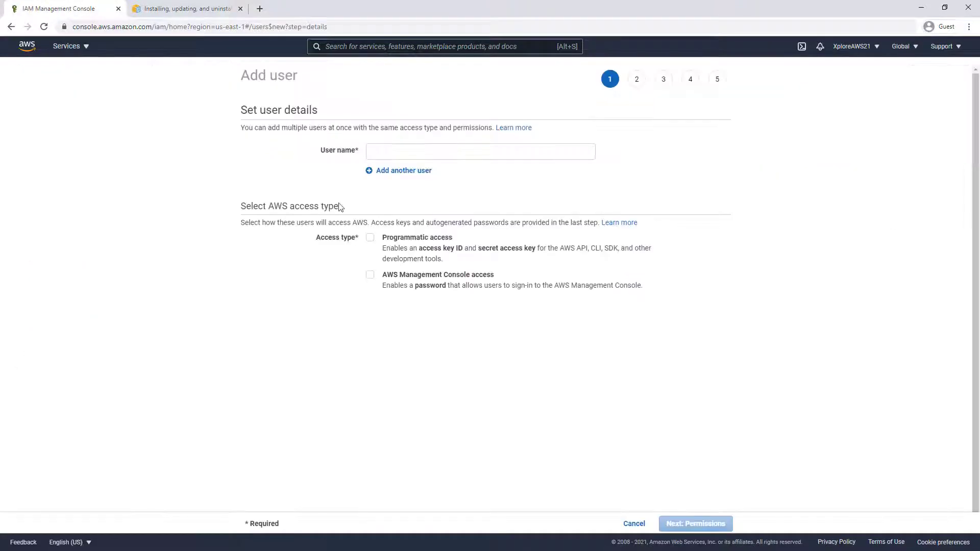
pyautogui.click(379, 155)
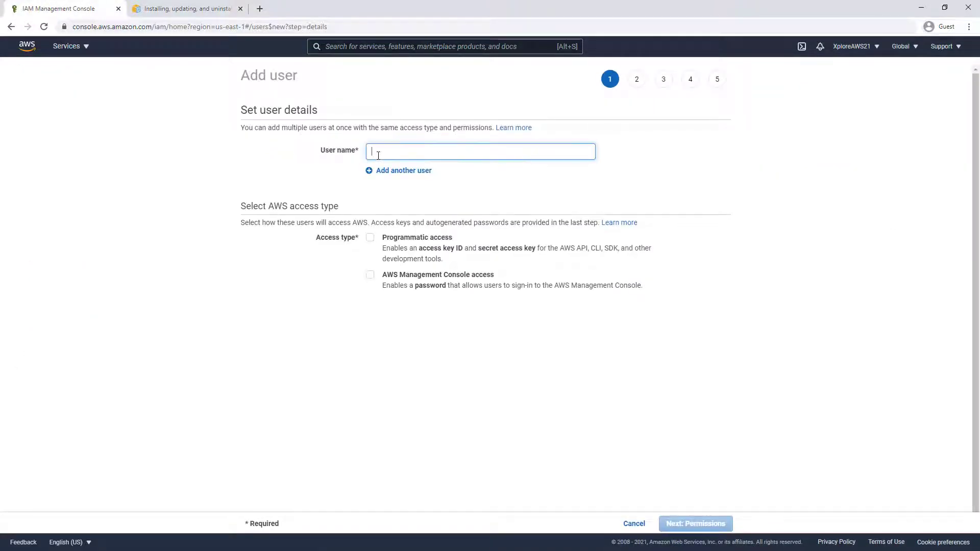
pyautogui.write('XploreA')
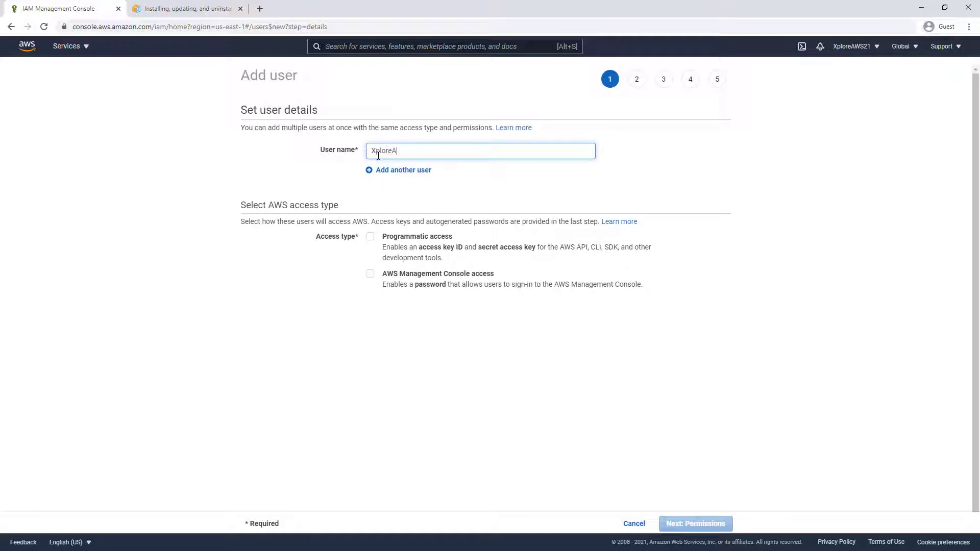
pyautogui.write('dmin21')
pyautogui.moveTo(435, 153); pyautogui.dragTo(322, 149)
pyautogui.click(292, 171)
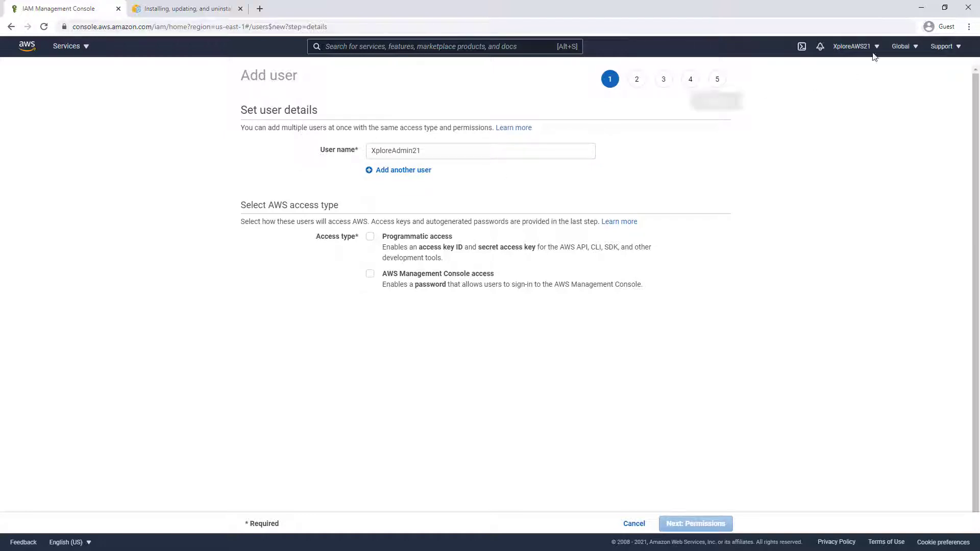
# Give XploreAdmin21 programmatic and console access with a custom password and no forced reset
pyautogui.click(371, 237)
pyautogui.click(371, 276)
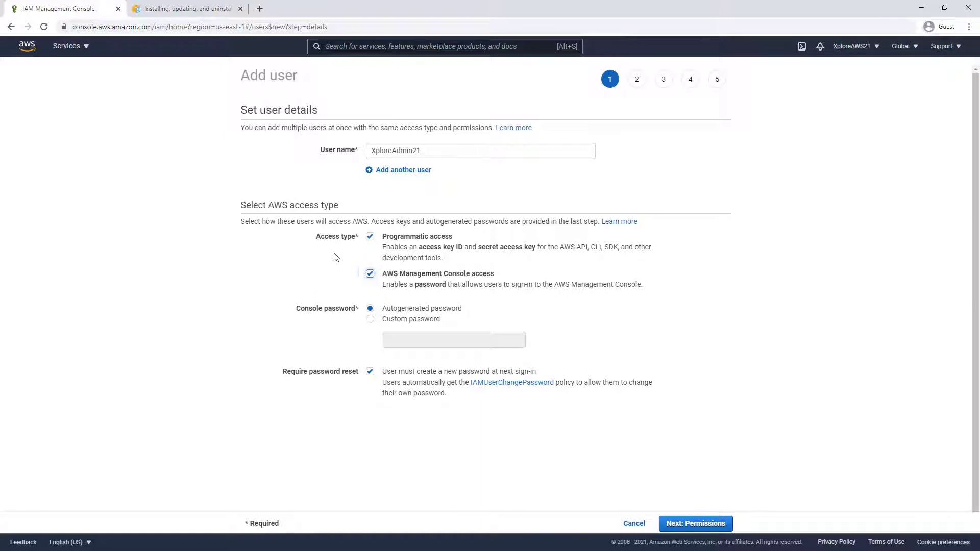
pyautogui.click(371, 320)
pyautogui.click(411, 341)
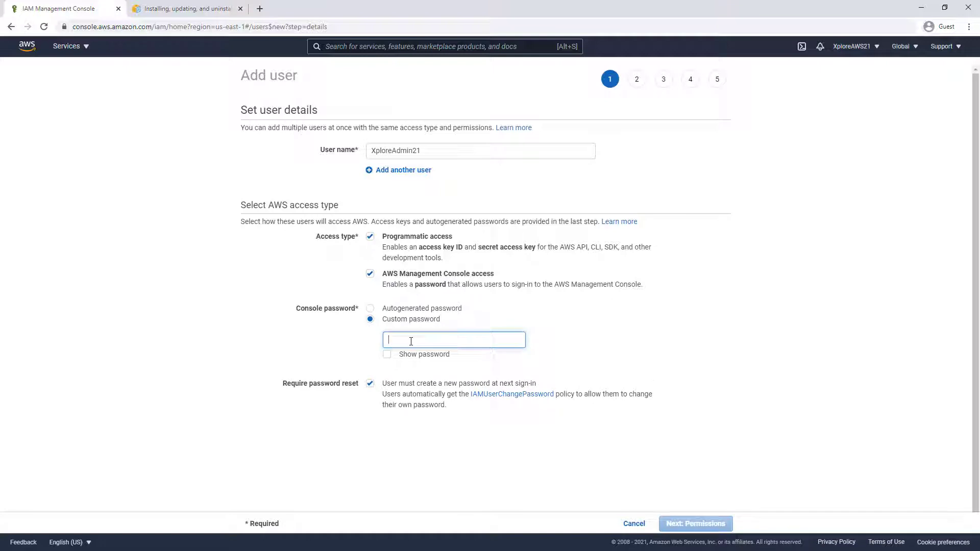
pyautogui.write('********')
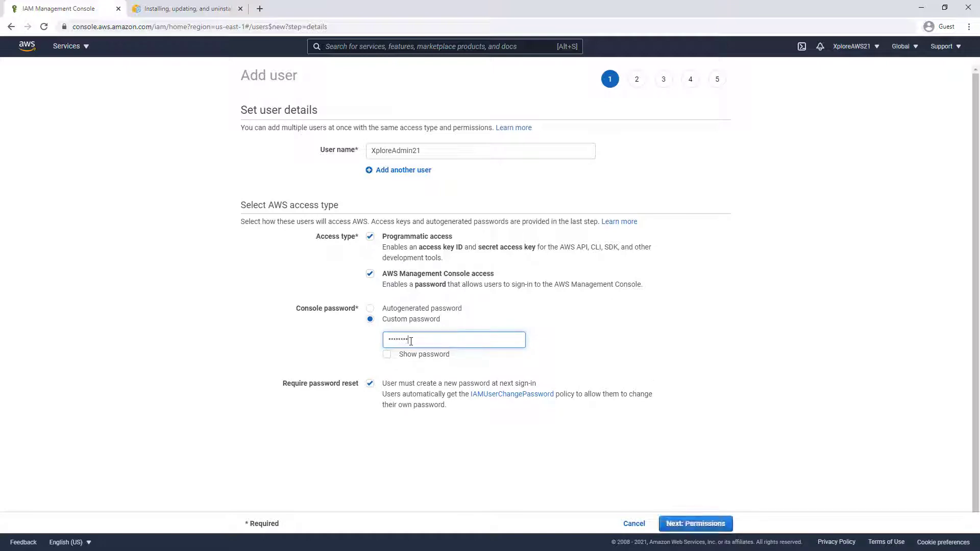
pyautogui.click(370, 383)
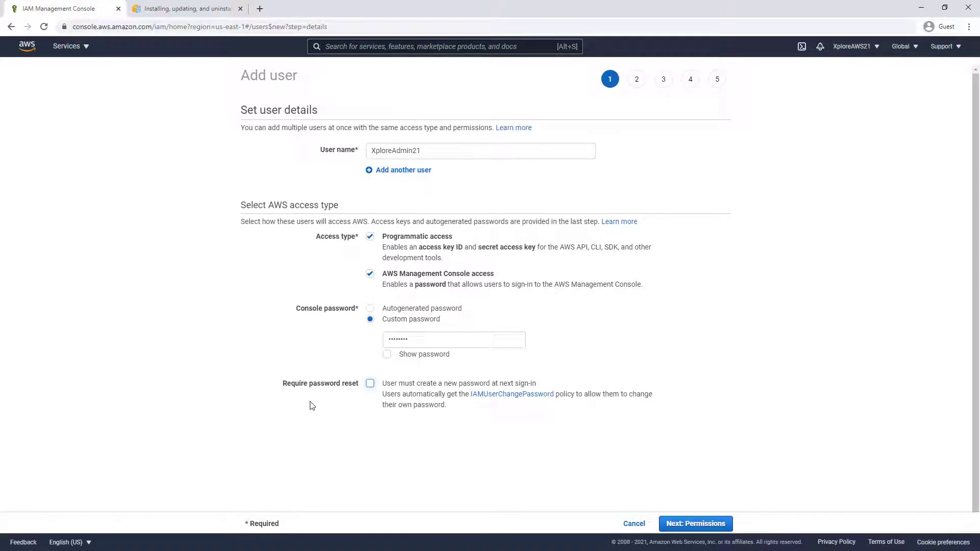
pyautogui.click(704, 524)
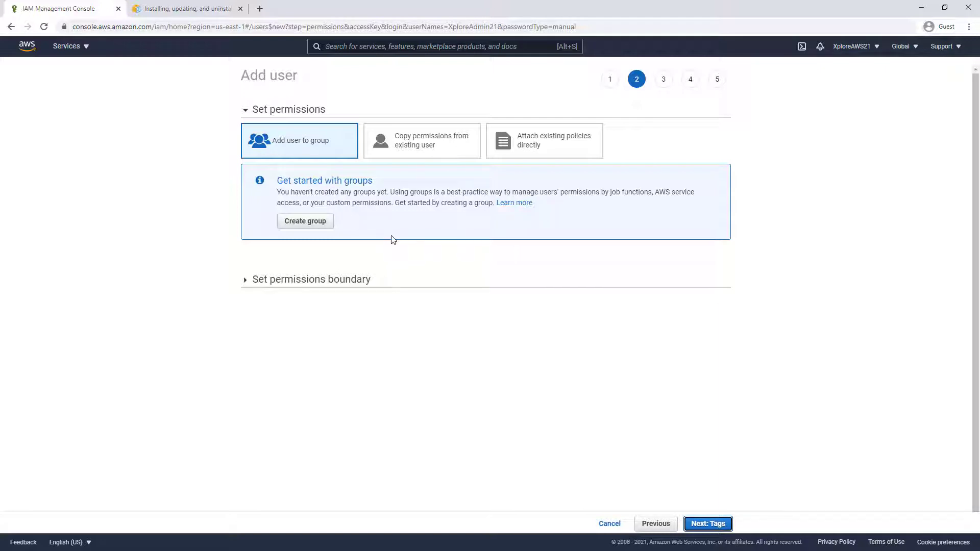
pyautogui.click(304, 223)
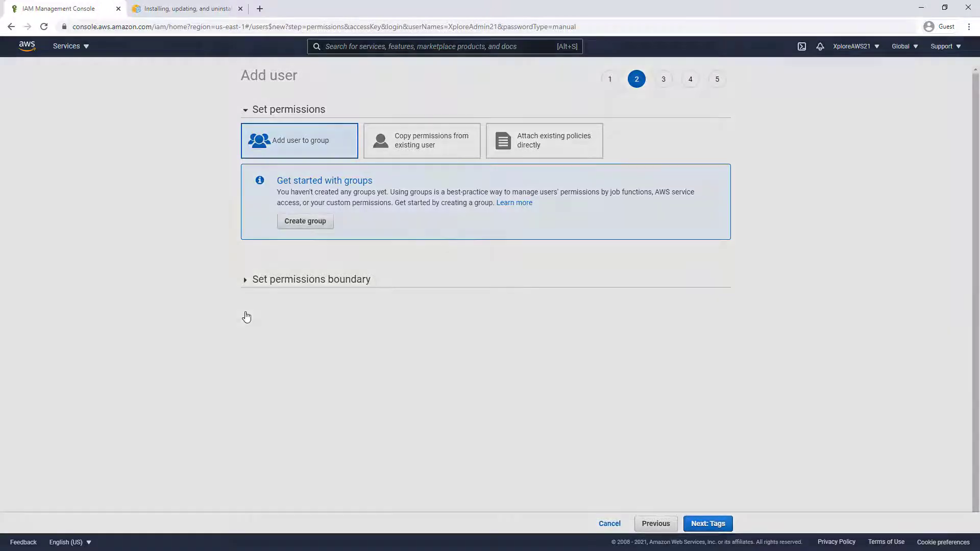
# Create group 'Admins' with the AdministratorAccess policy attached for XploreAdmin21
pyautogui.click(180, 158)
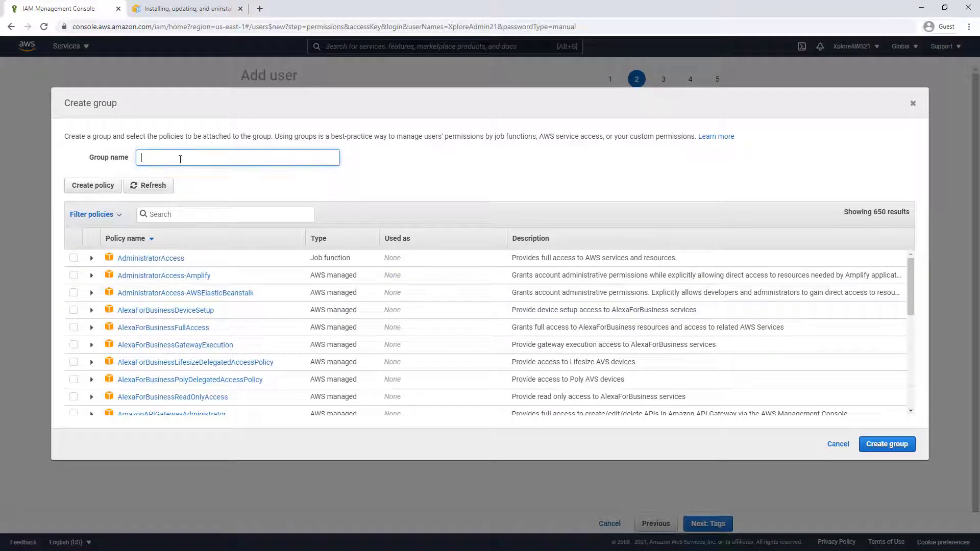
pyautogui.write('Admins')
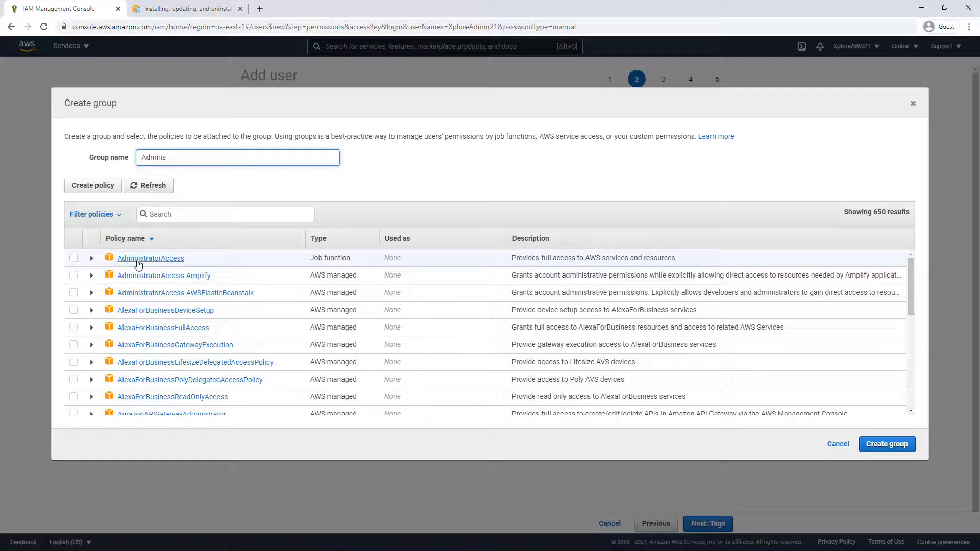
pyautogui.click(74, 258)
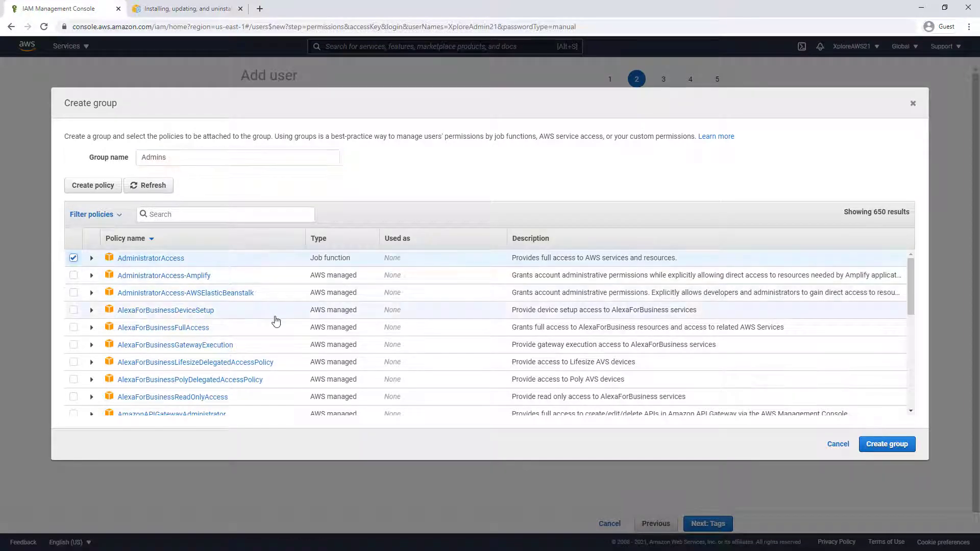
pyautogui.scroll(-5, 194, 322)
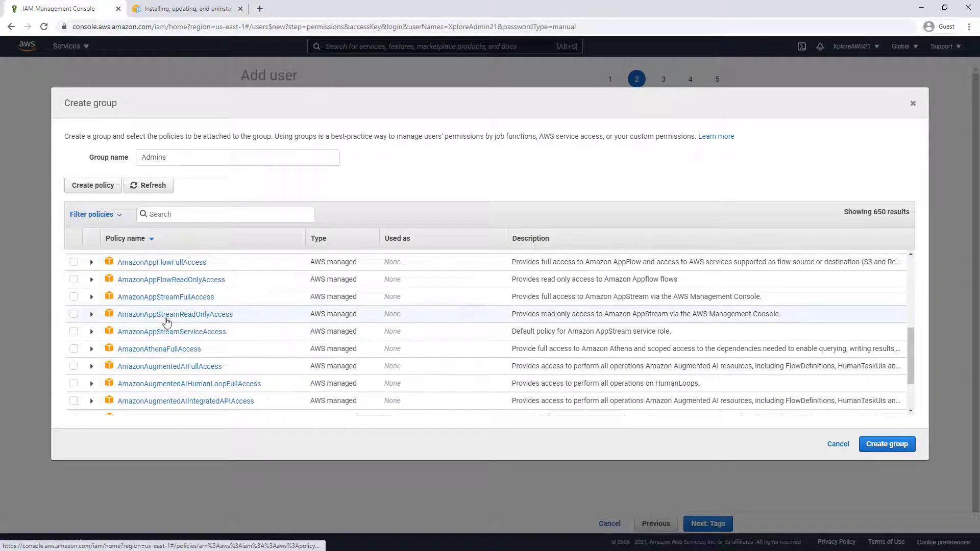
pyautogui.scroll(-5, 167, 322)
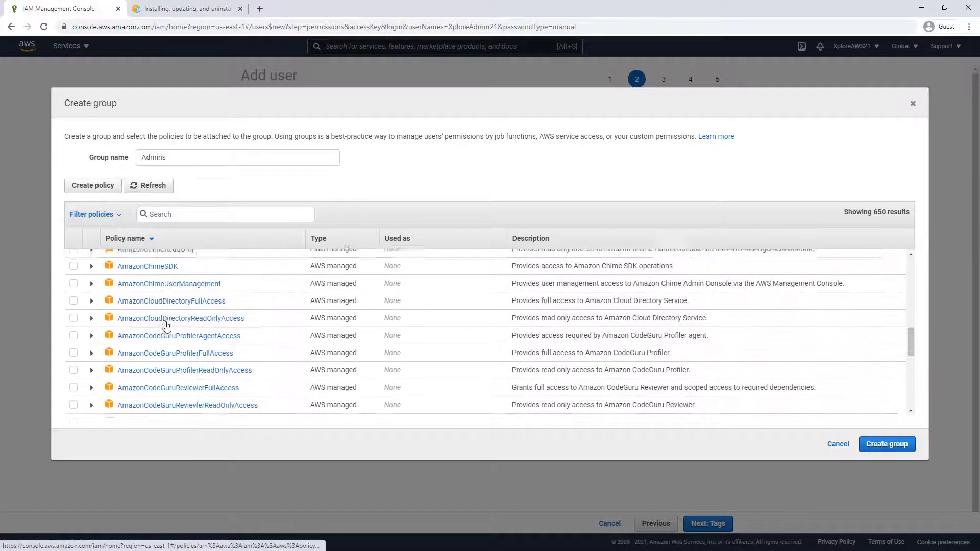
pyautogui.scroll(-5, 167, 325)
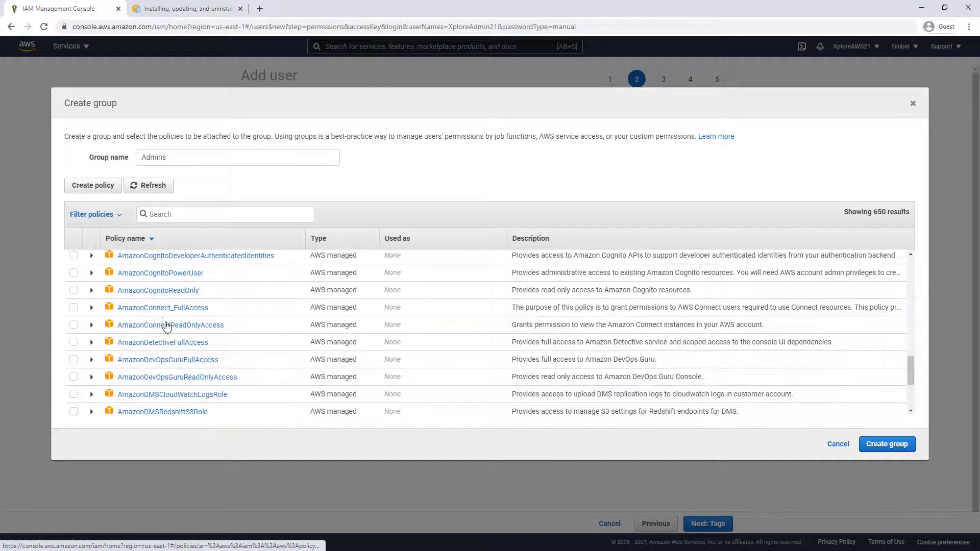
pyautogui.scroll(-5, 166, 327)
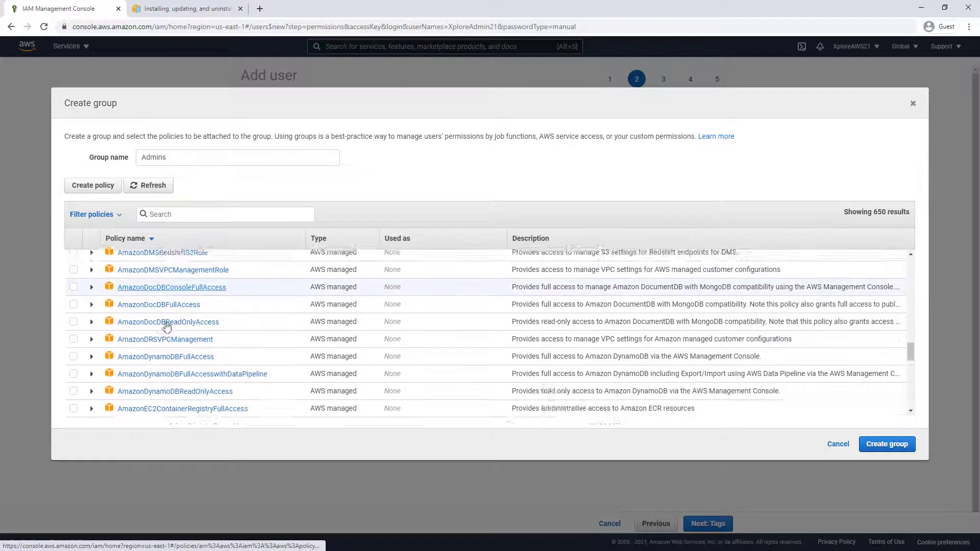
pyautogui.scroll(-5, 166, 327)
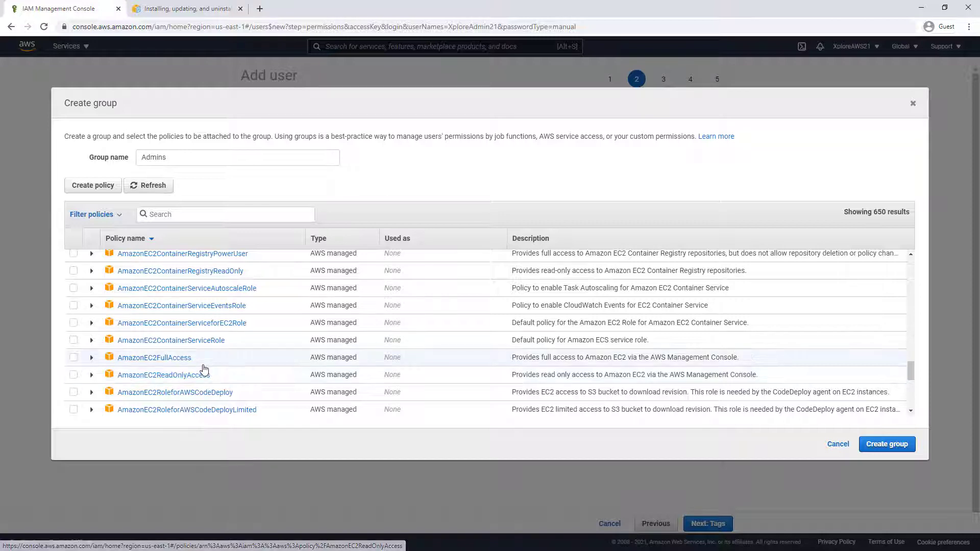
pyautogui.scroll(-10, 204, 369)
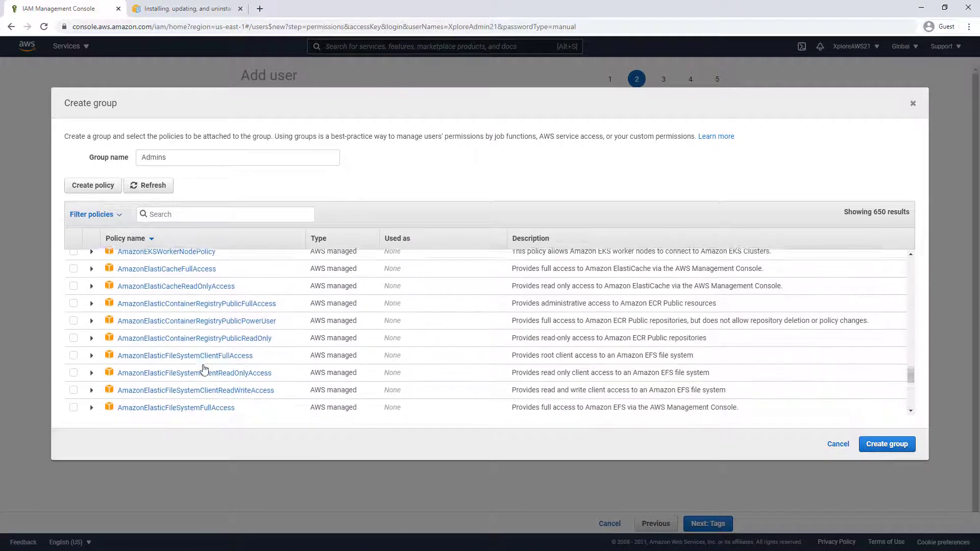
pyautogui.scroll(-10, 204, 368)
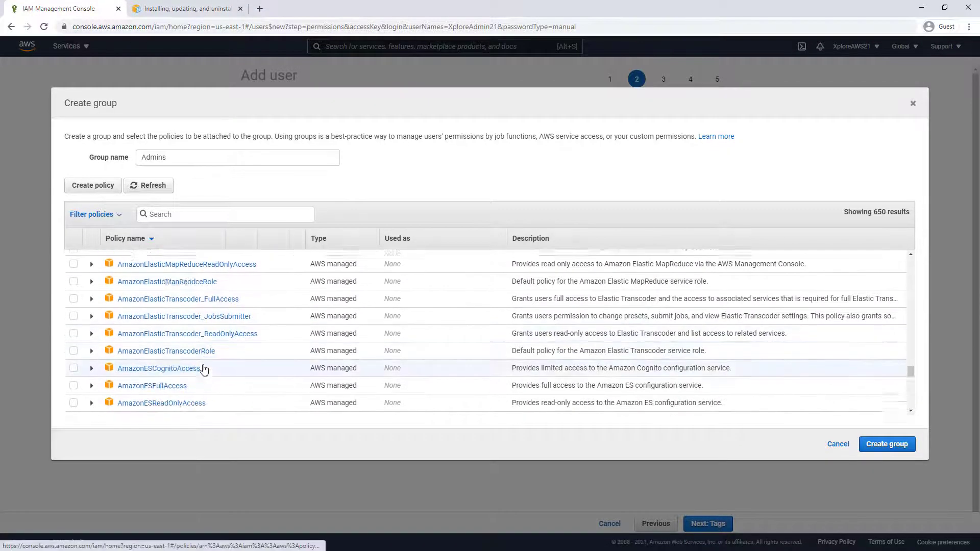
pyautogui.scroll(-1, 204, 369)
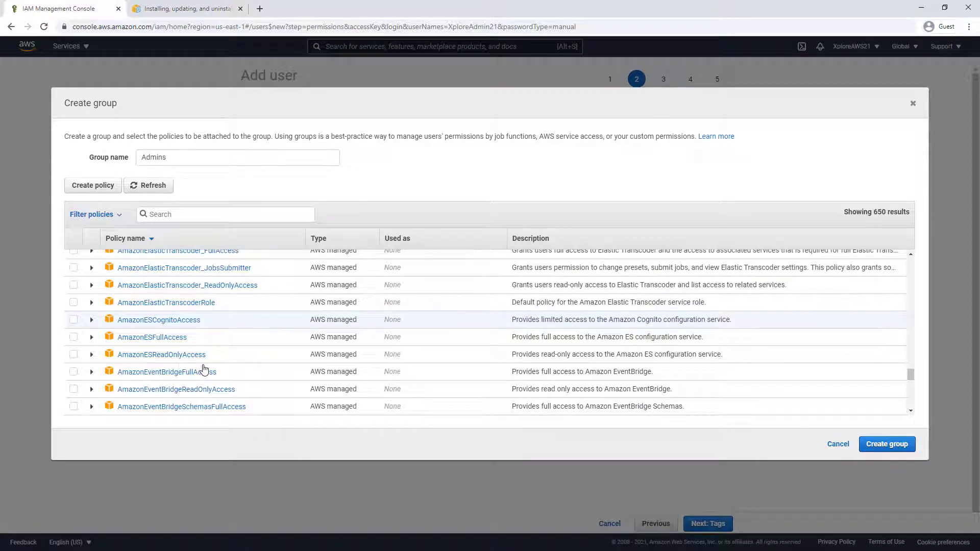
pyautogui.scroll(20, 204, 368)
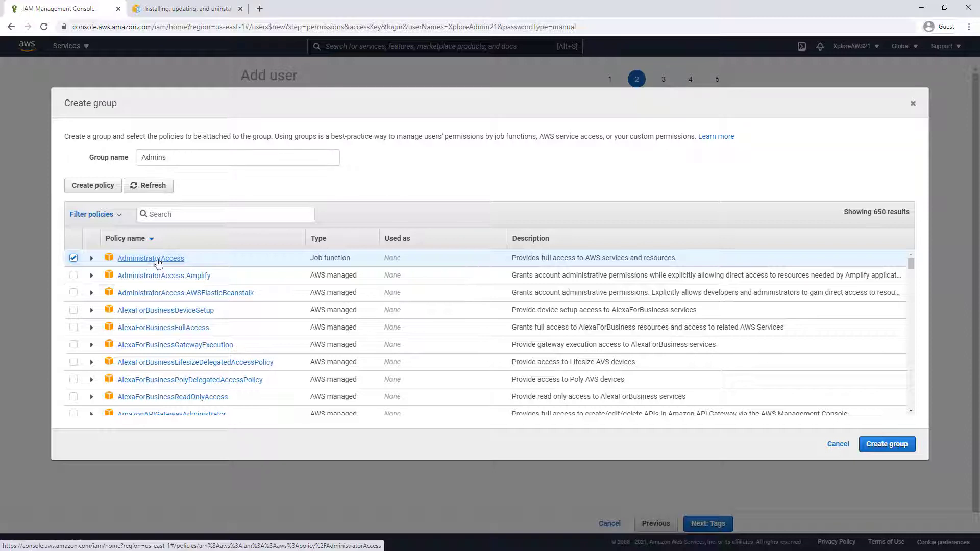
pyautogui.click(890, 444)
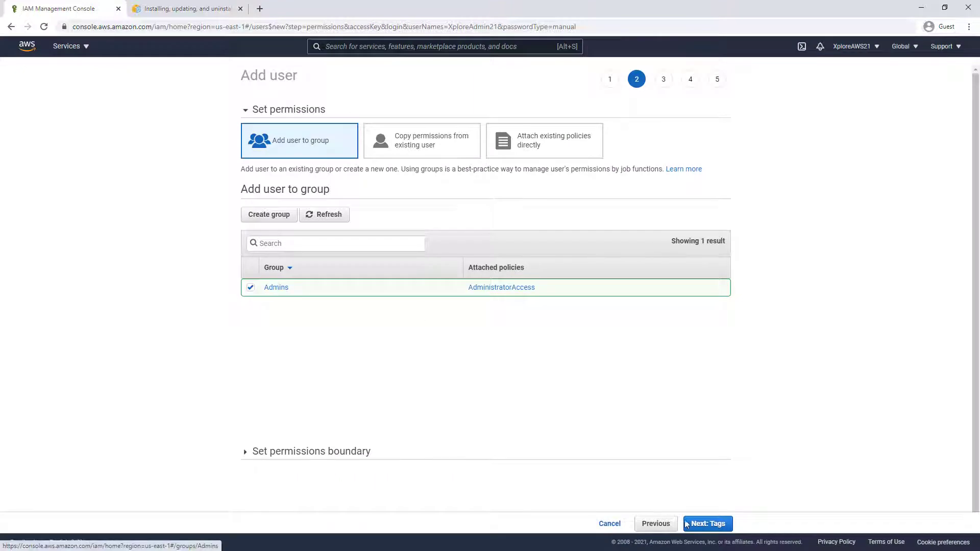
pyautogui.click(708, 524)
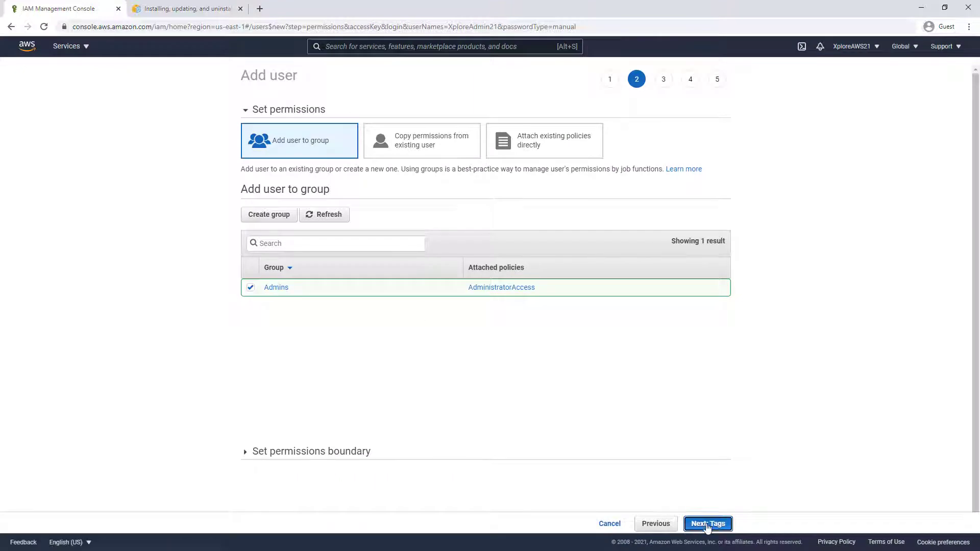
# Tag XploreAdmin21 with GroupID = Administrators, review, and create the user
pyautogui.write('GroupID')
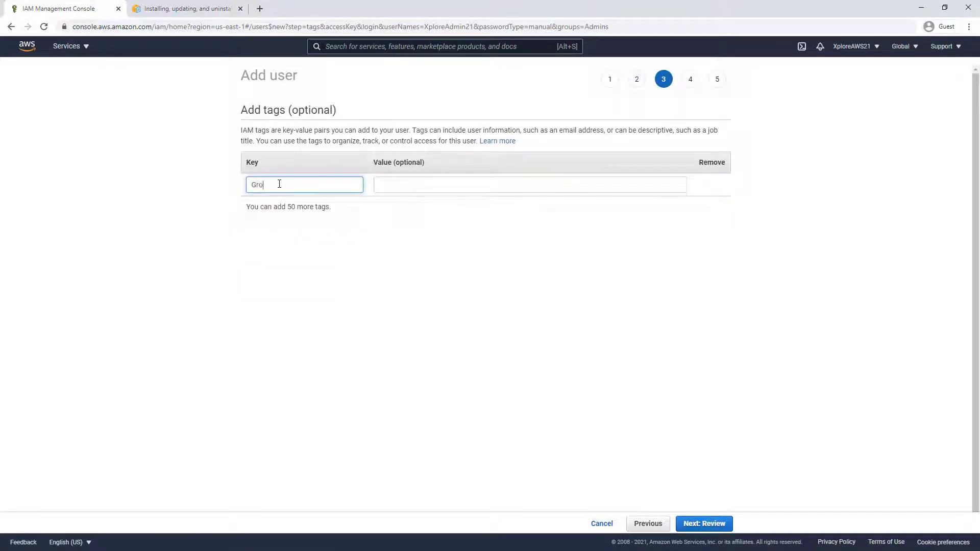
pyautogui.press('Tab')
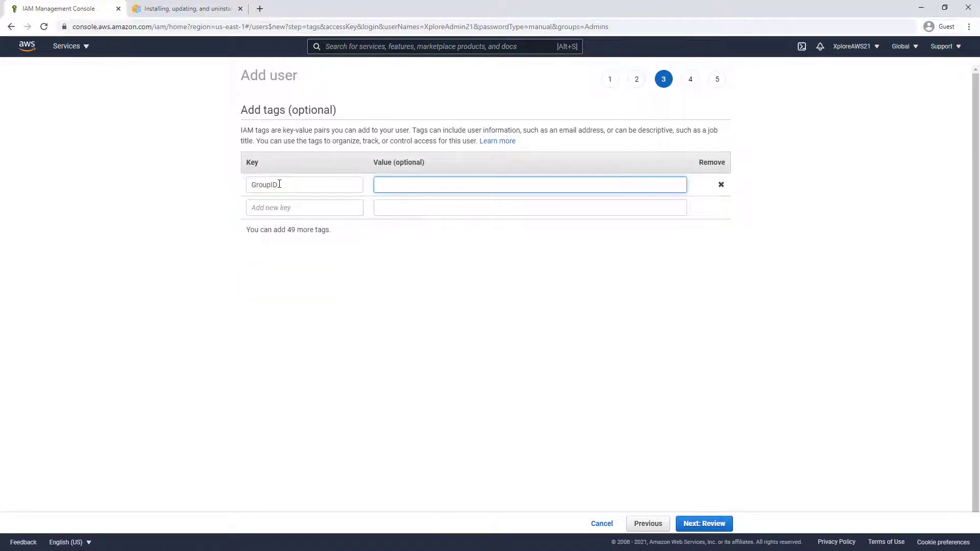
pyautogui.write('Administrators')
pyautogui.click(271, 268)
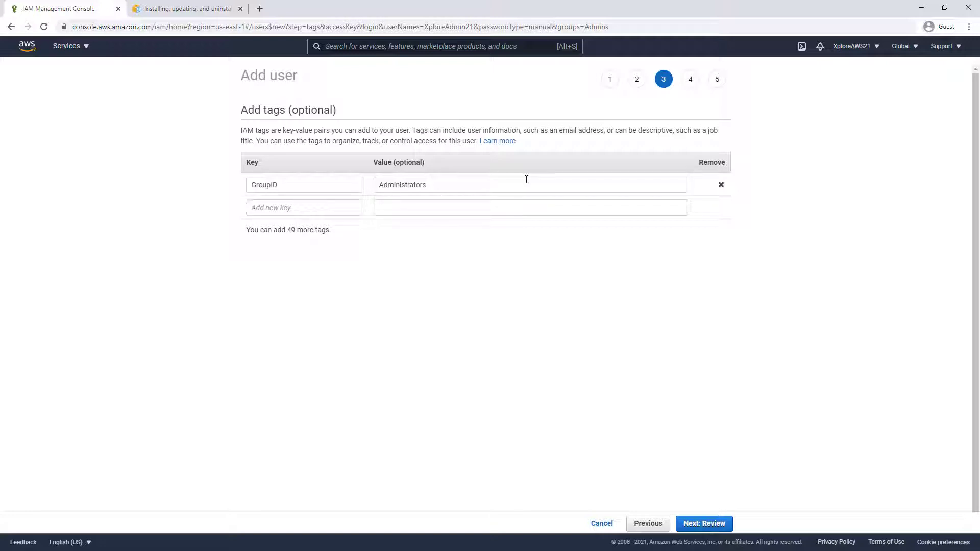
pyautogui.click(711, 524)
pyautogui.click(709, 525)
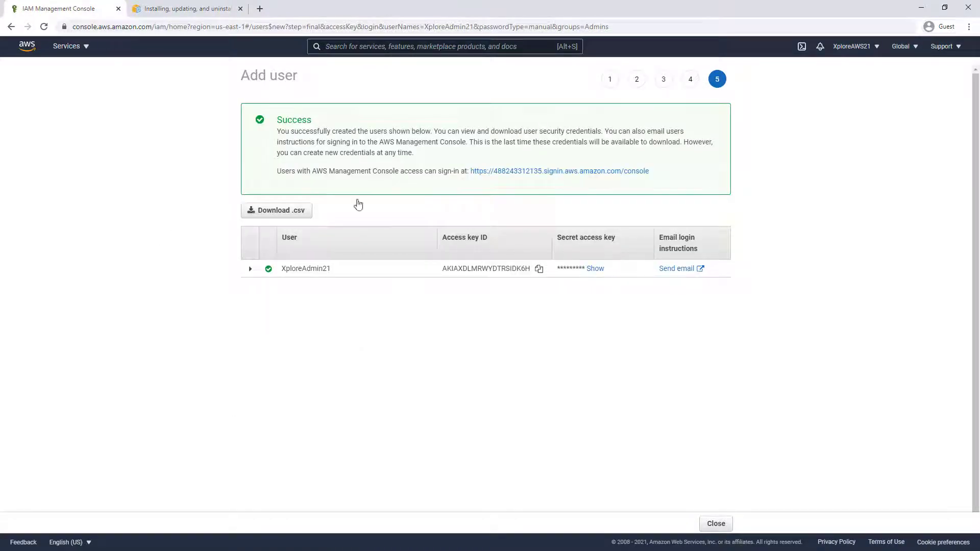
# Reveal and select XploreAdmin21's access key ID and secret key, then close the wizard
pyautogui.click(593, 268)
pyautogui.tripleClick(590, 274)
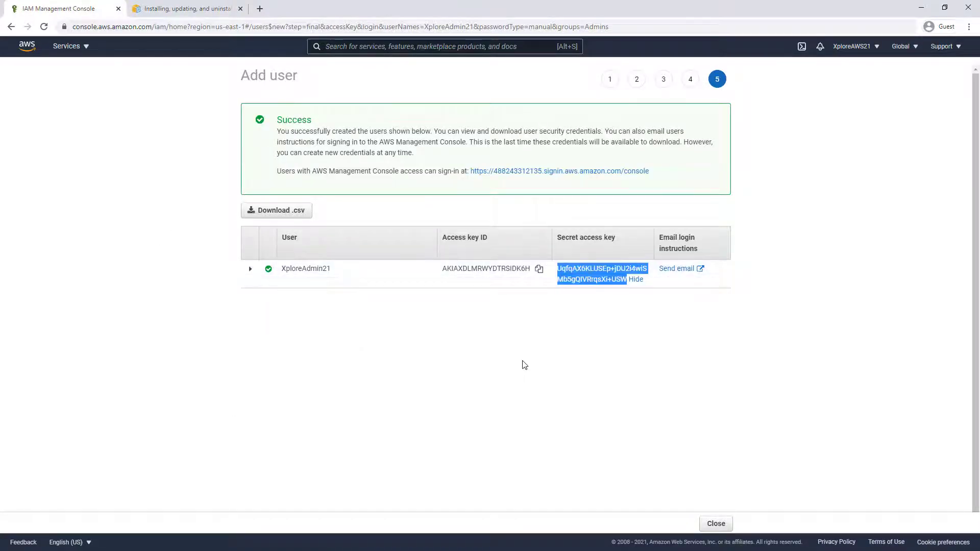
pyautogui.click(524, 364)
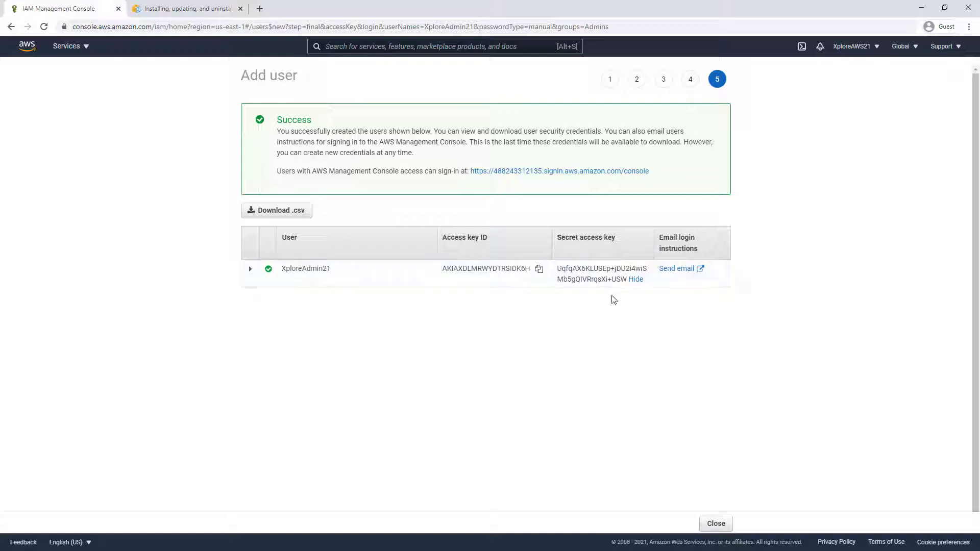
pyautogui.moveTo(561, 269); pyautogui.dragTo(606, 284)
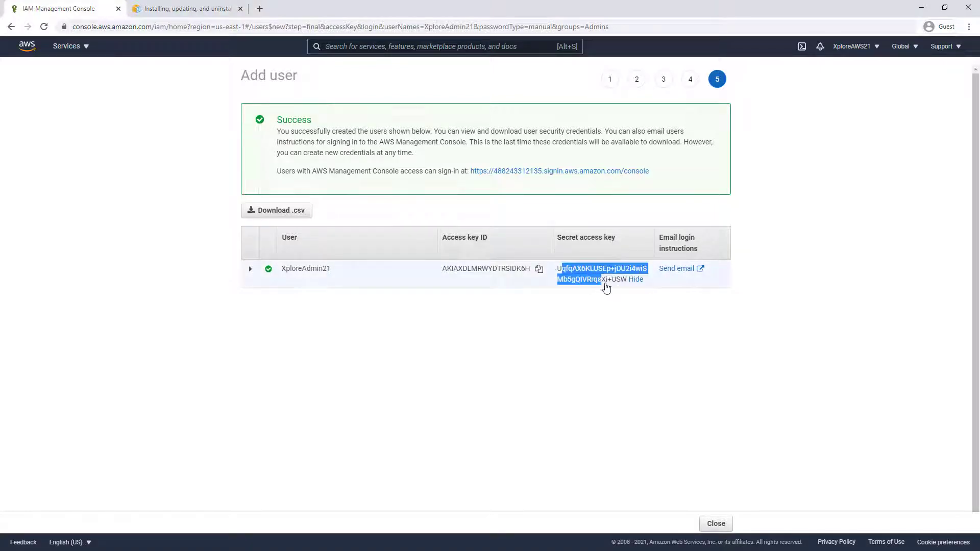
pyautogui.click(610, 317)
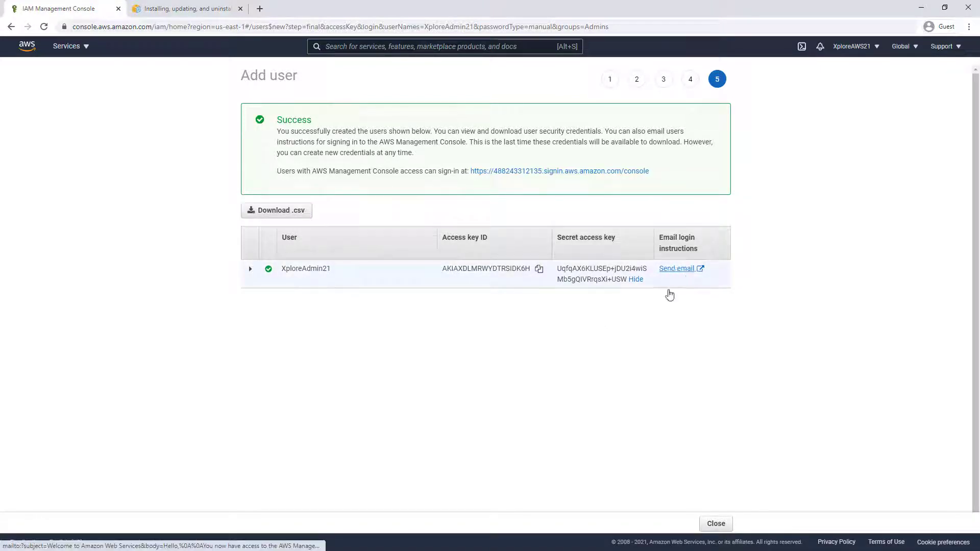
pyautogui.moveTo(440, 280); pyautogui.dragTo(639, 350)
pyautogui.click(542, 397)
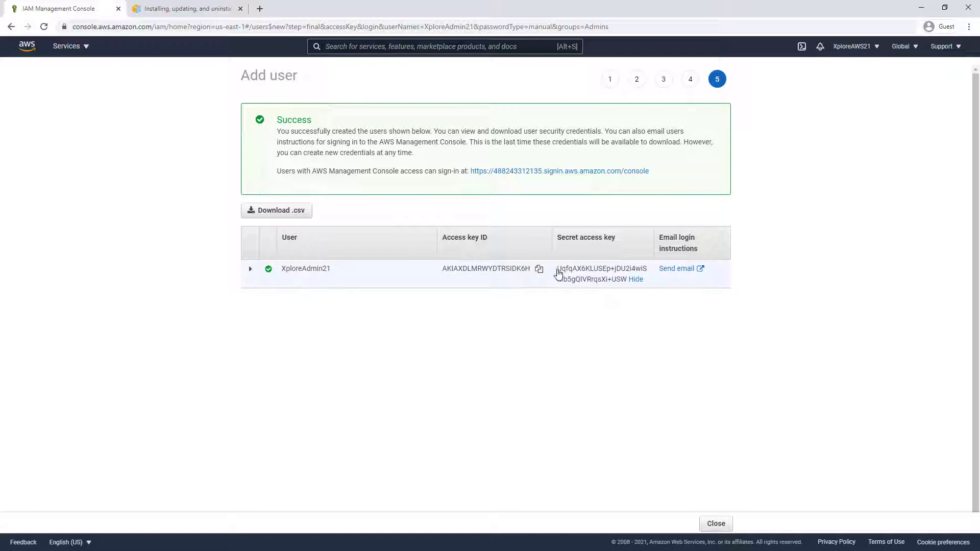
pyautogui.moveTo(559, 276); pyautogui.dragTo(630, 288)
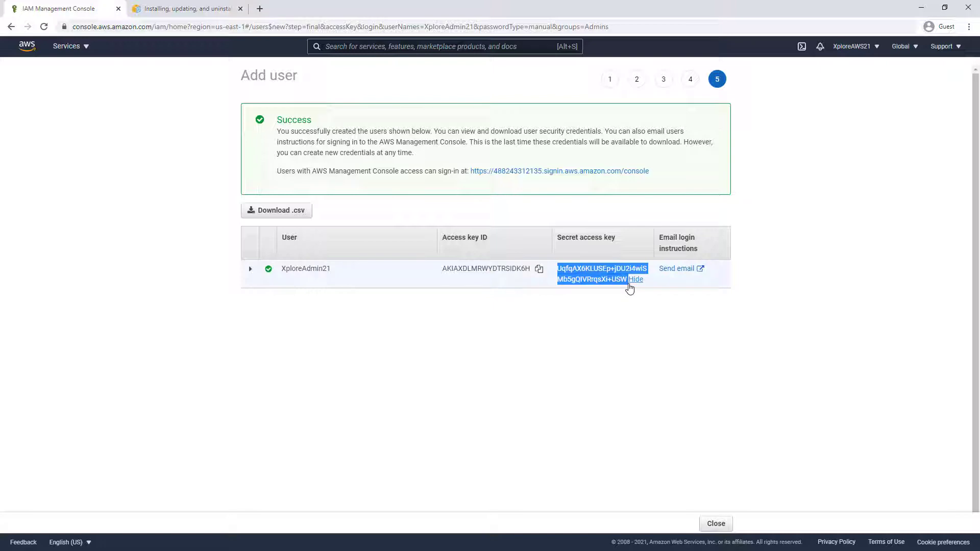
pyautogui.click(603, 329)
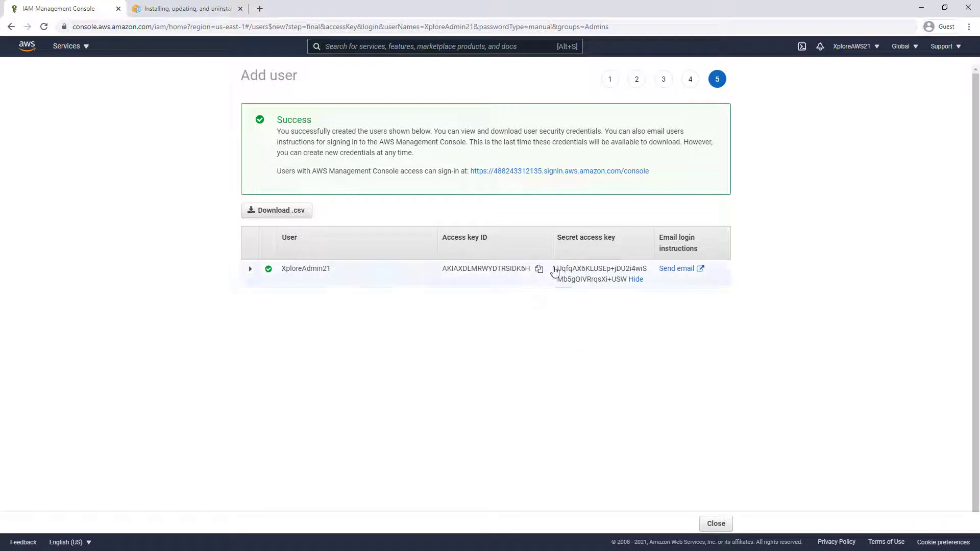
pyautogui.moveTo(555, 270); pyautogui.dragTo(619, 302)
pyautogui.click(619, 310)
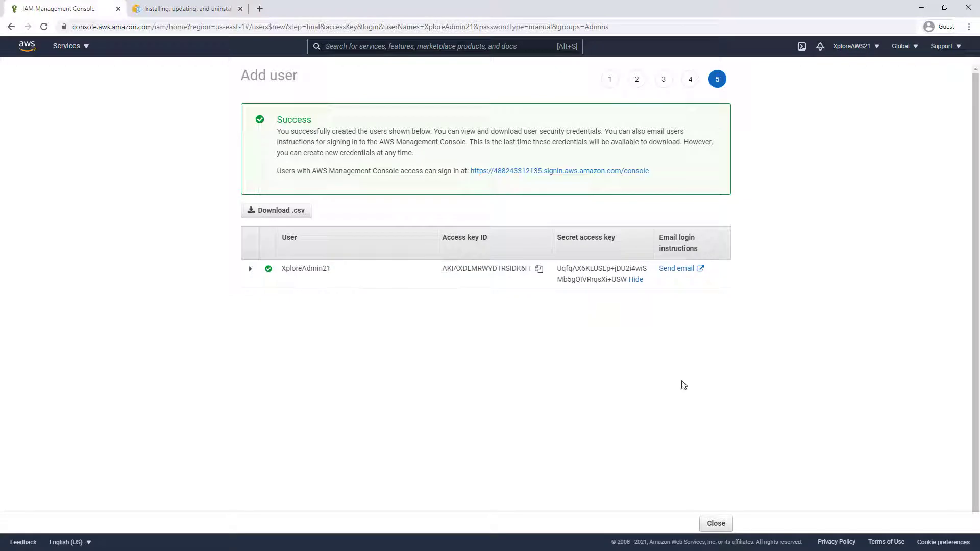
pyautogui.click(715, 524)
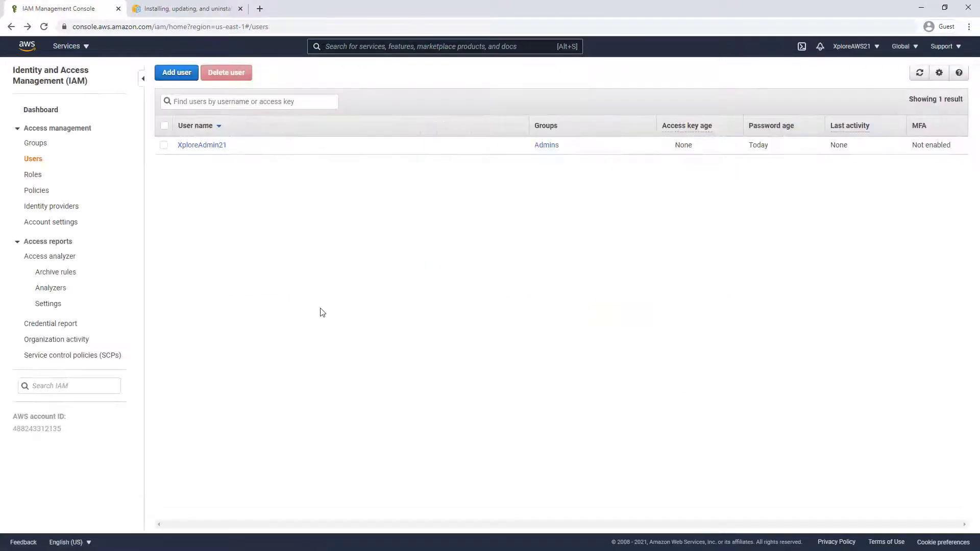
# Open XploreAdmin21's security credentials and review its access key without deleting it
pyautogui.click(196, 146)
pyautogui.click(338, 181)
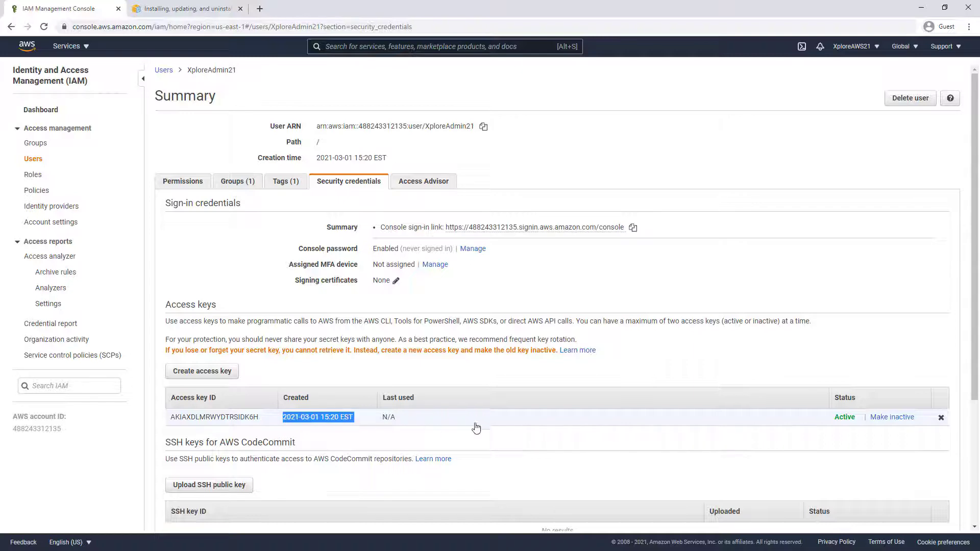
pyautogui.click(501, 443)
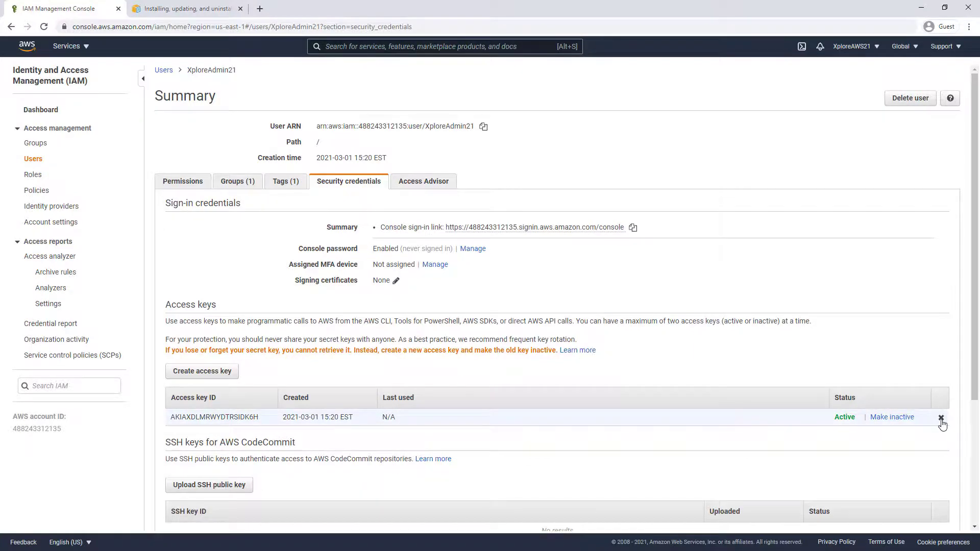
pyautogui.click(940, 418)
pyautogui.click(573, 371)
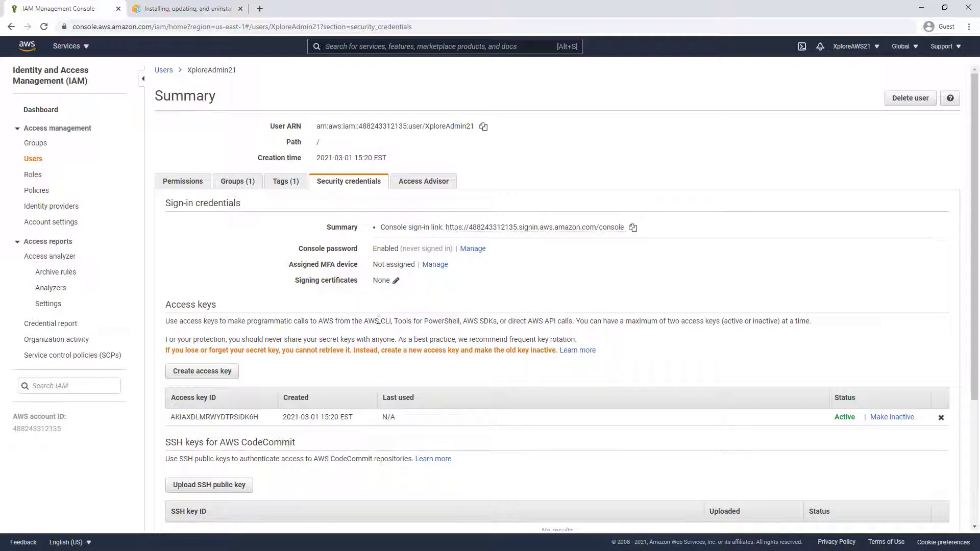
# Read the access keys description, then go back to the IAM Users list
pyautogui.moveTo(379, 320); pyautogui.dragTo(416, 322)
pyautogui.click(442, 331)
pyautogui.moveTo(575, 321); pyautogui.dragTo(365, 322)
pyautogui.click(364, 332)
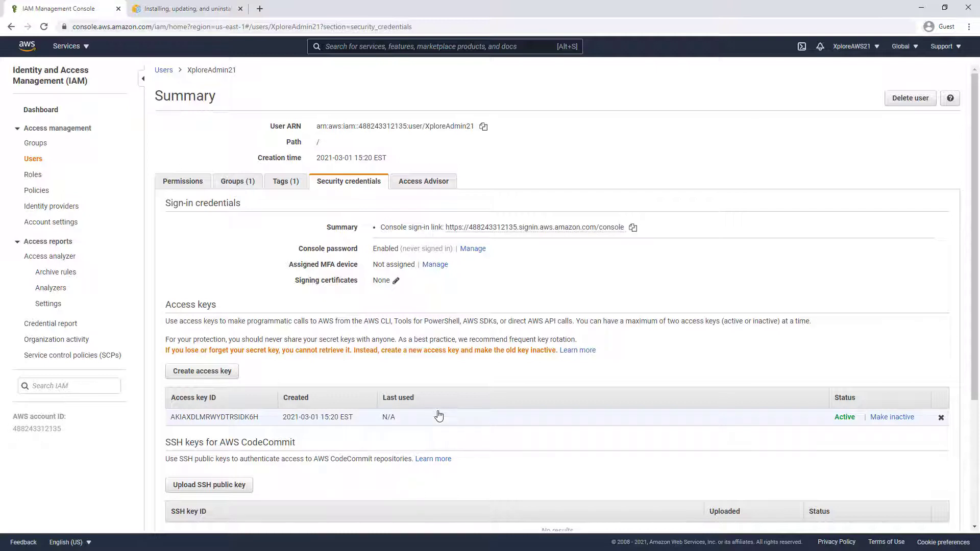
pyautogui.click(31, 165)
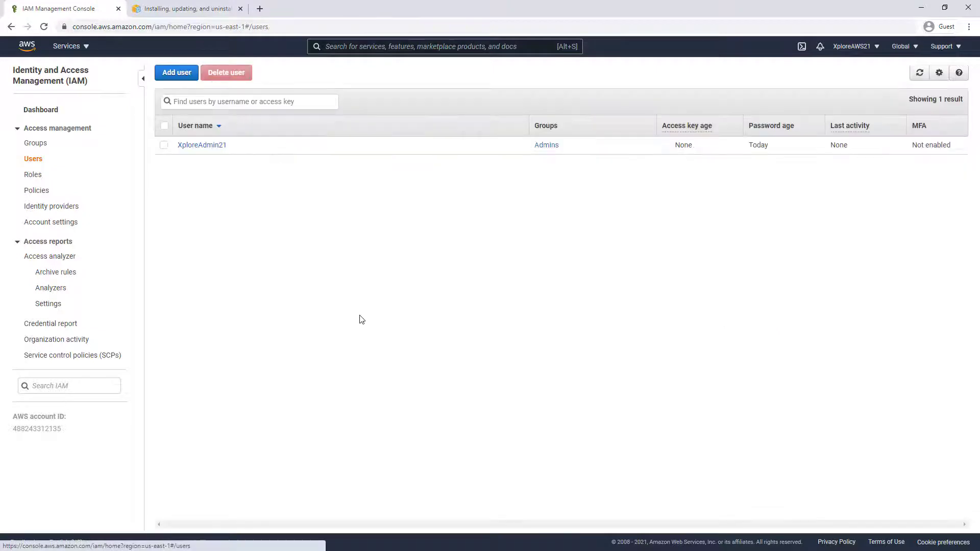
# Start adding a second IAM user named XplorePwrUsr
pyautogui.click(174, 73)
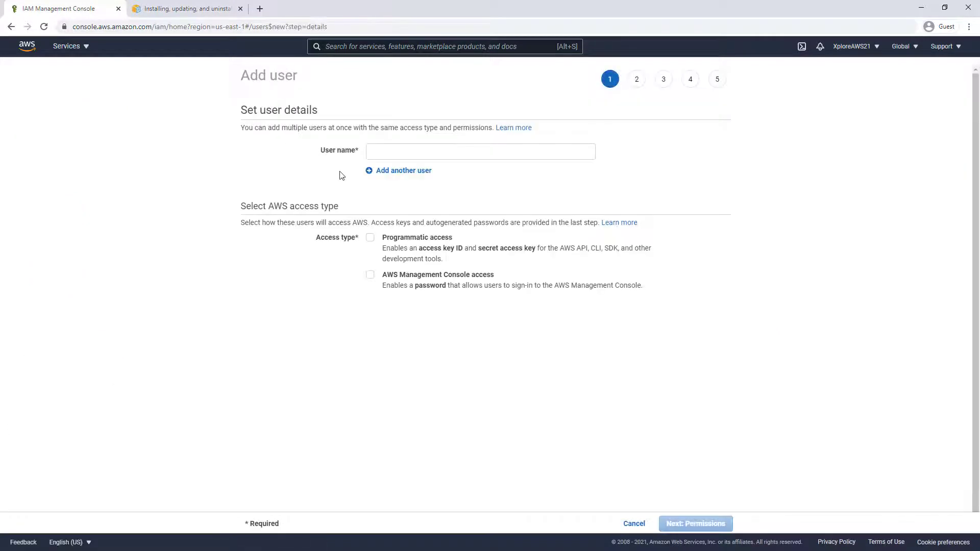
pyautogui.click(382, 156)
pyautogui.write('XplorePwrUsr')
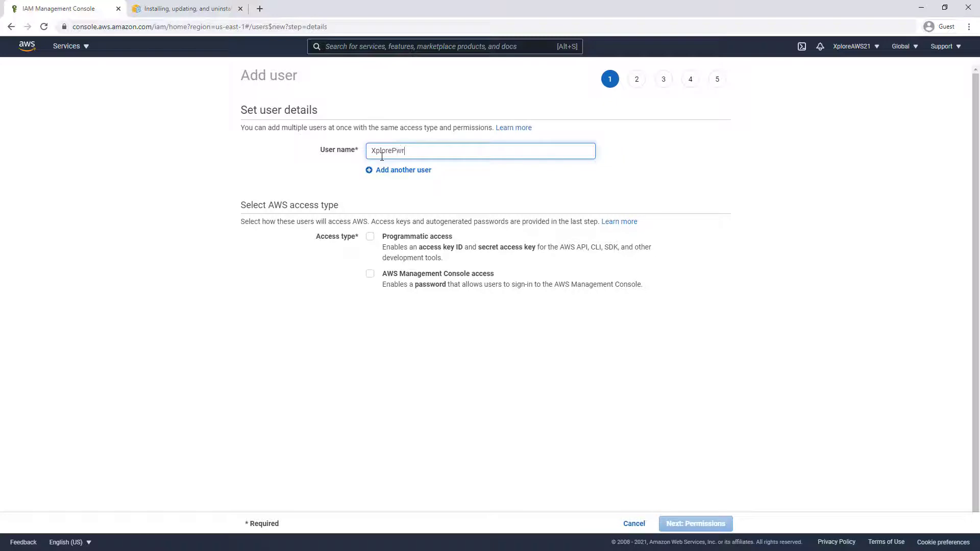
# Give XplorePwrUsr programmatic and console access with a custom password and no forced reset
pyautogui.click(370, 237)
pyautogui.click(370, 274)
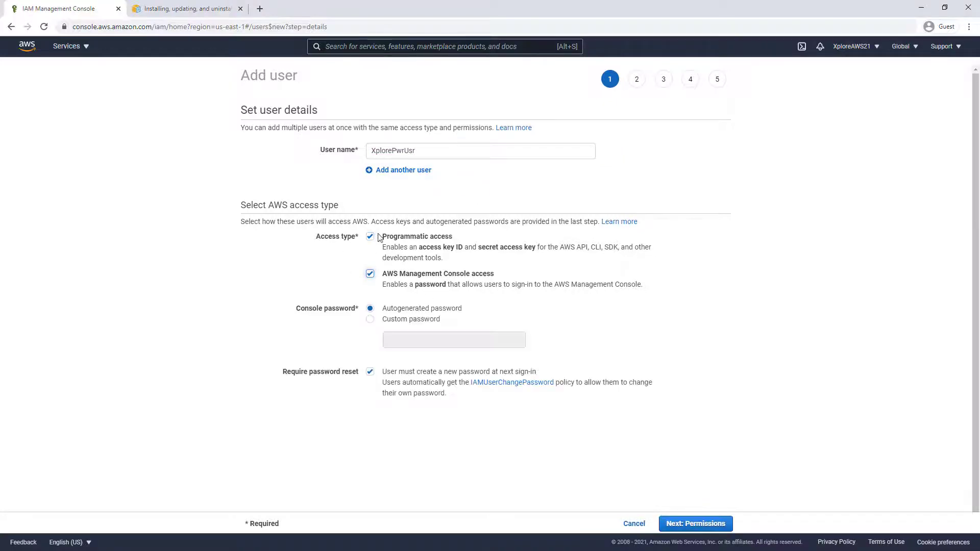
pyautogui.click(370, 319)
pyautogui.click(395, 340)
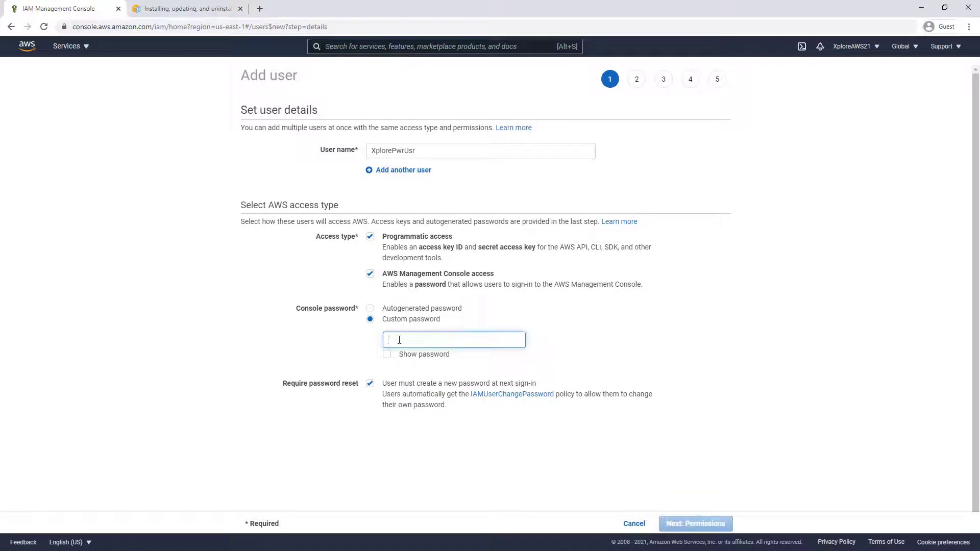
pyautogui.write('••••••••')
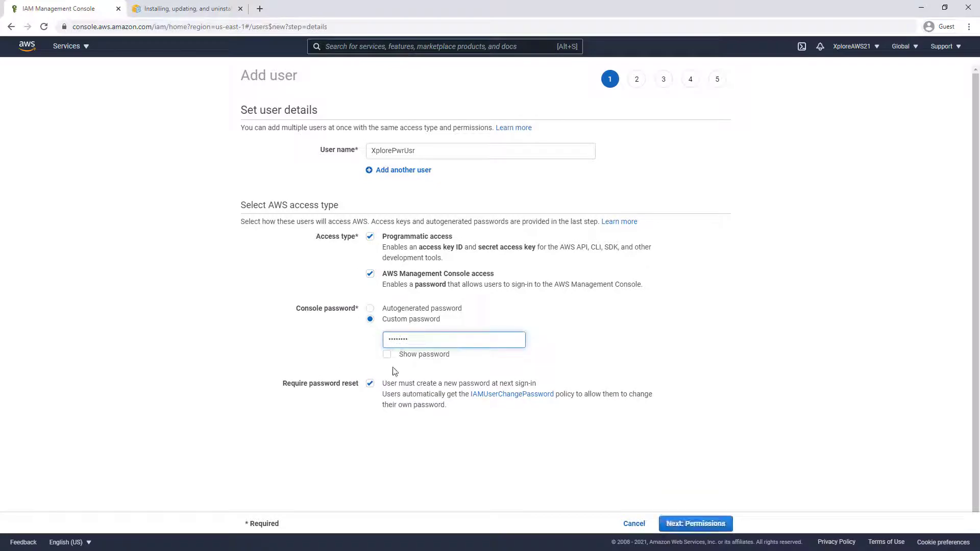
pyautogui.click(370, 383)
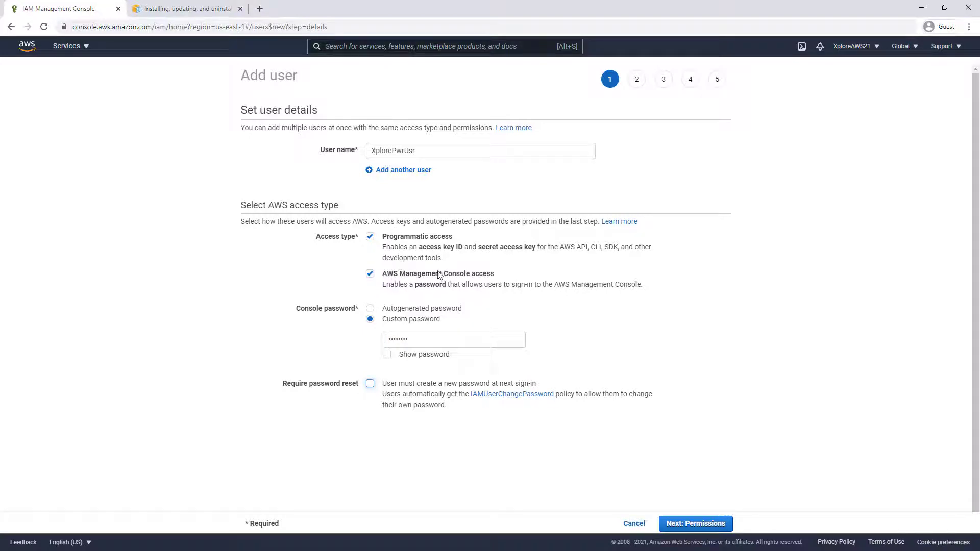
pyautogui.click(684, 524)
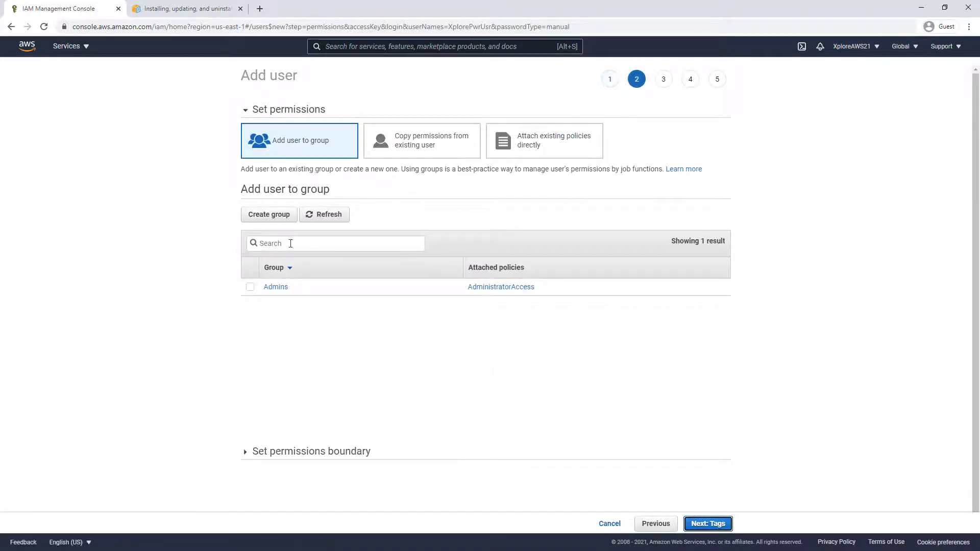
# Create a PowerUsers group with the PowerUserAccess policy for XplorePwrUsr
pyautogui.click(267, 218)
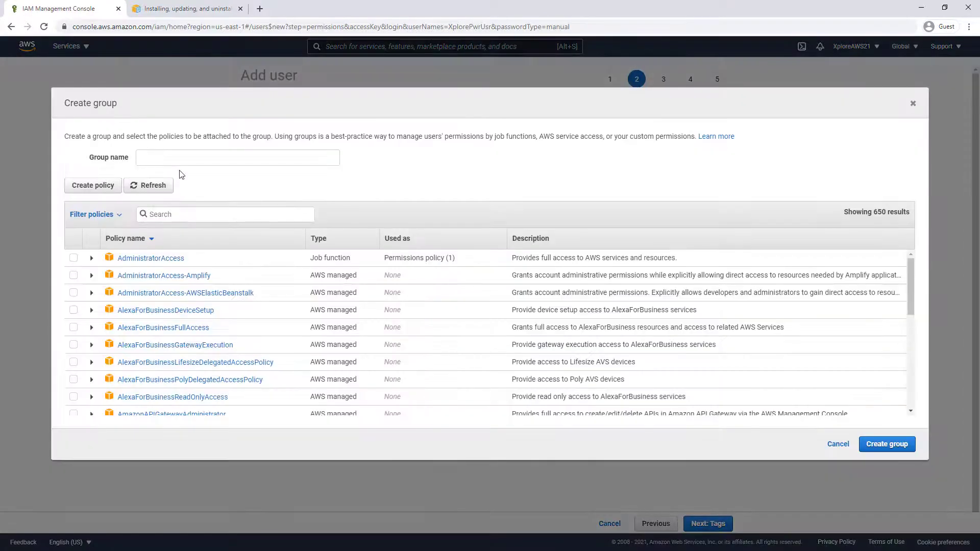
pyautogui.click(179, 158)
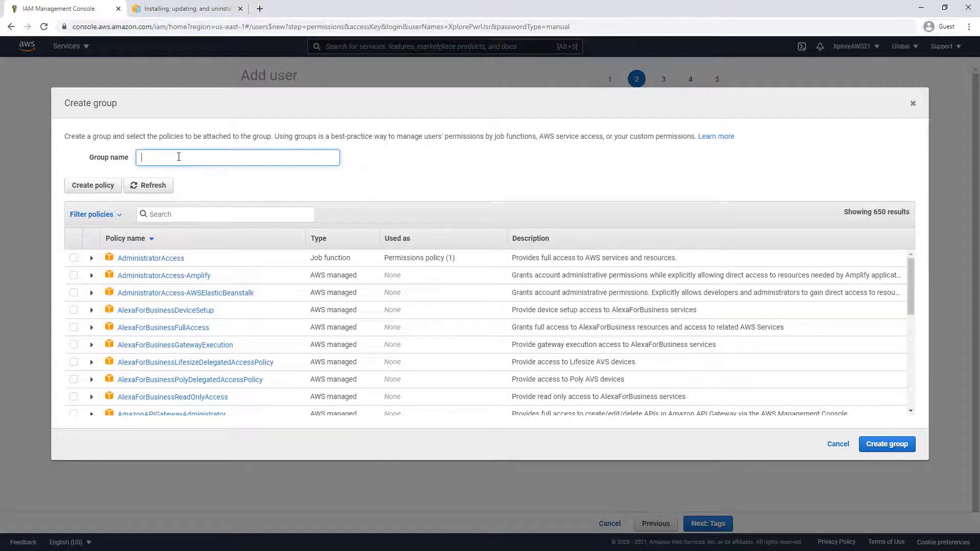
pyautogui.write('PowerUsers')
pyautogui.click(163, 216)
pyautogui.write('Pow')
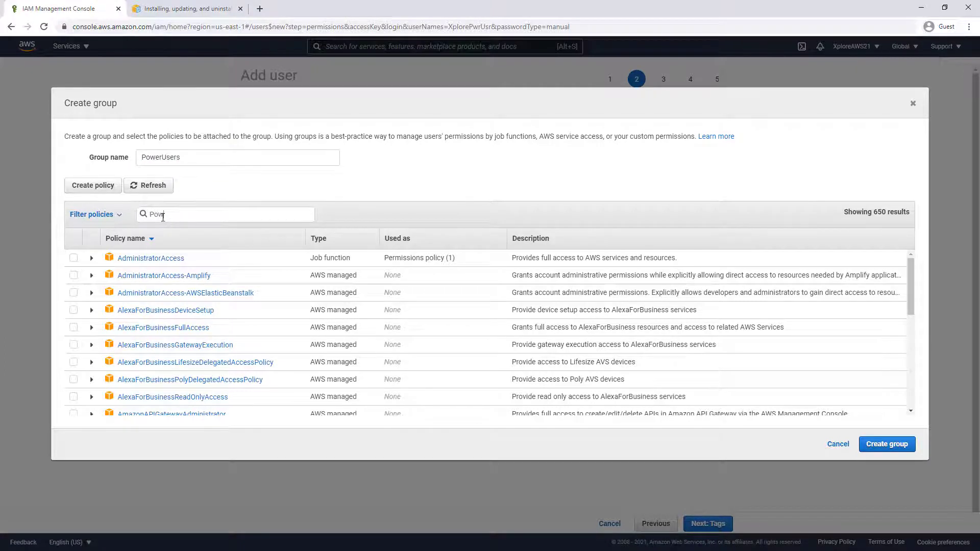
pyautogui.write('er')
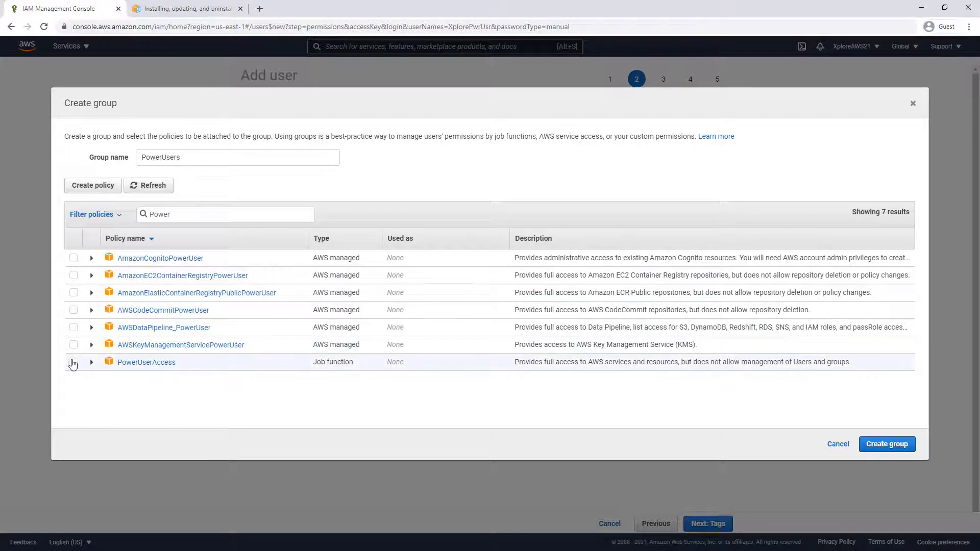
pyautogui.click(74, 362)
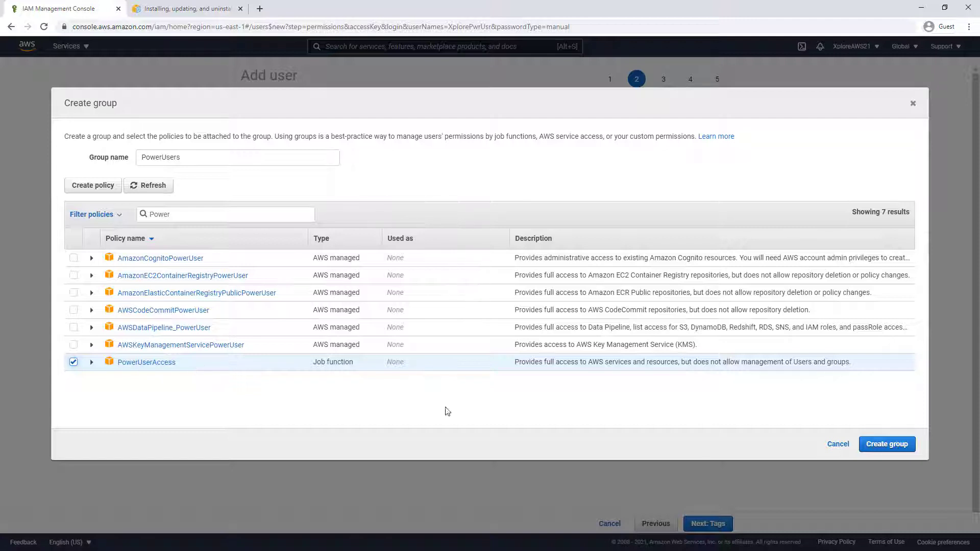
pyautogui.click(907, 444)
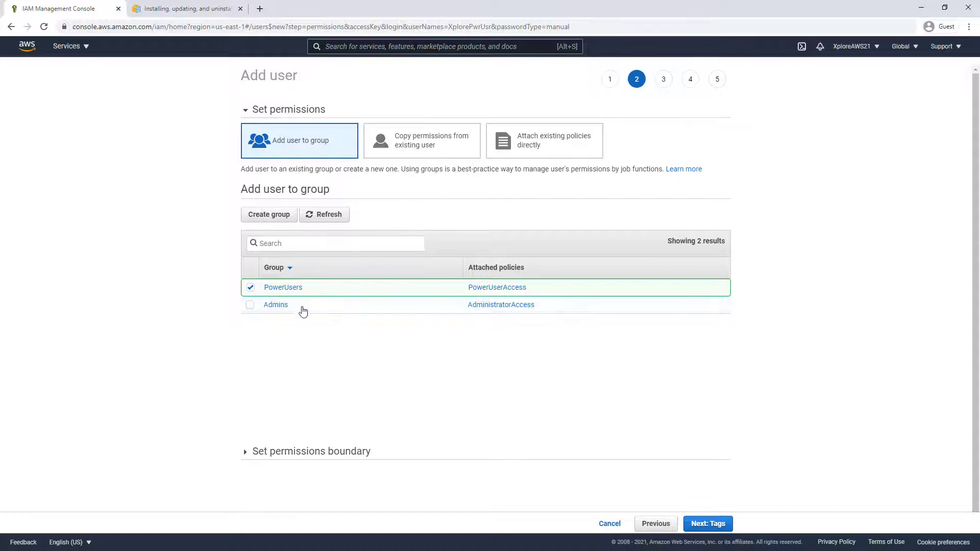
# Add a tag with key GroupID to XplorePwrUsr
pyautogui.click(709, 523)
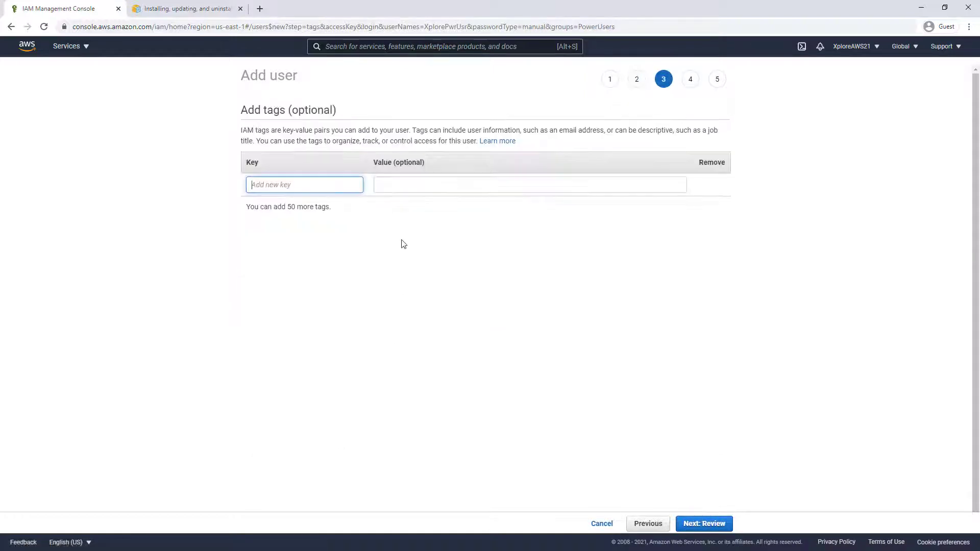
pyautogui.write('GroupID')
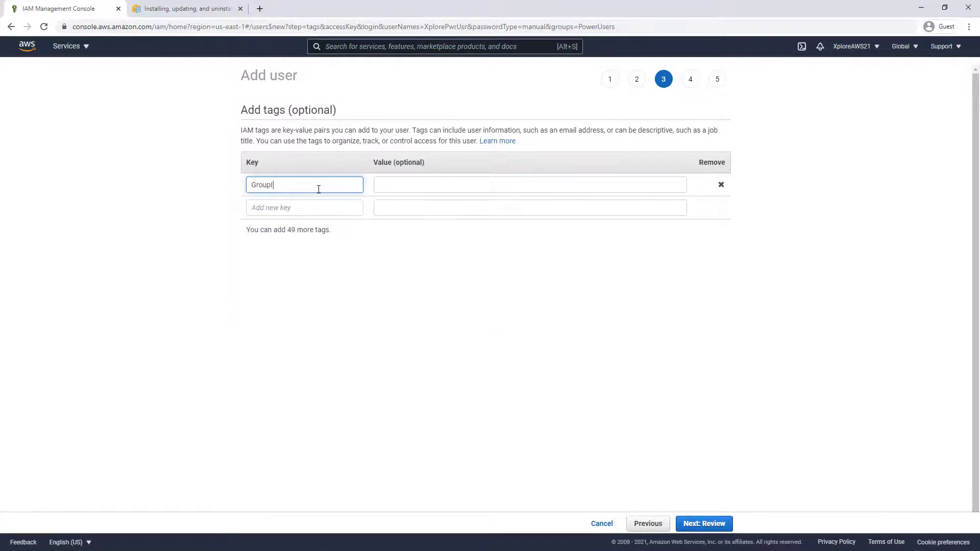
pyautogui.press('Tab')
# Set the tag value to PowerUsers, create XplorePwrUsr, reveal its secret key, and close
pyautogui.write('Power')
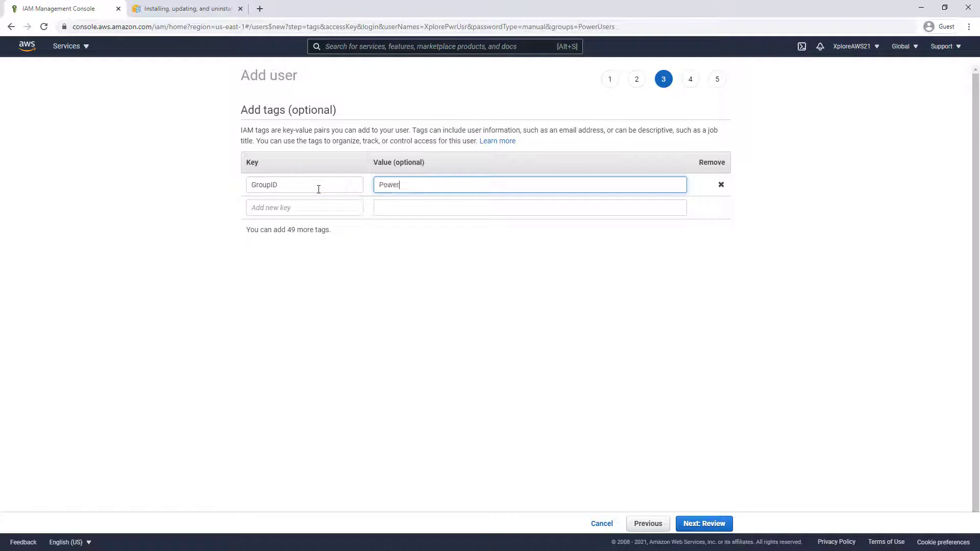
pyautogui.write('Users')
pyautogui.click(703, 525)
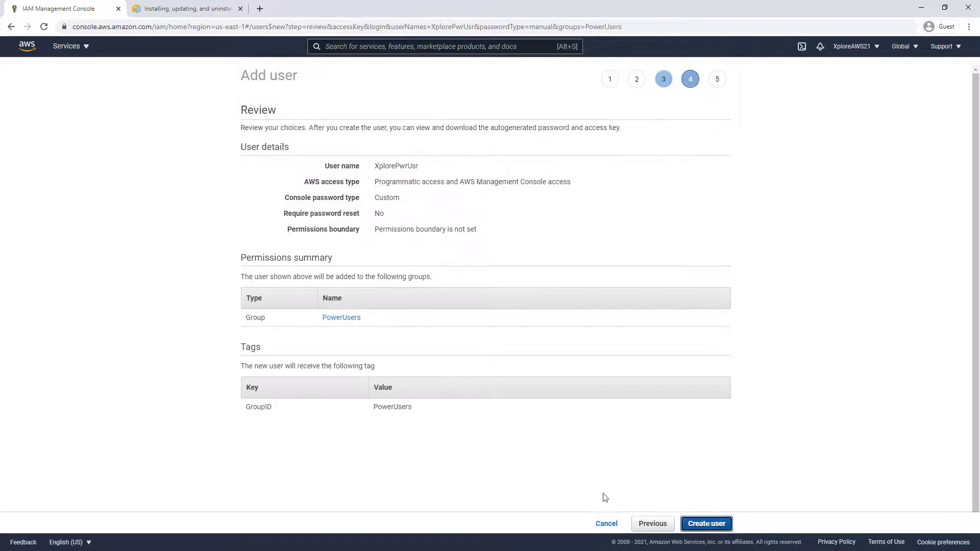
pyautogui.click(714, 525)
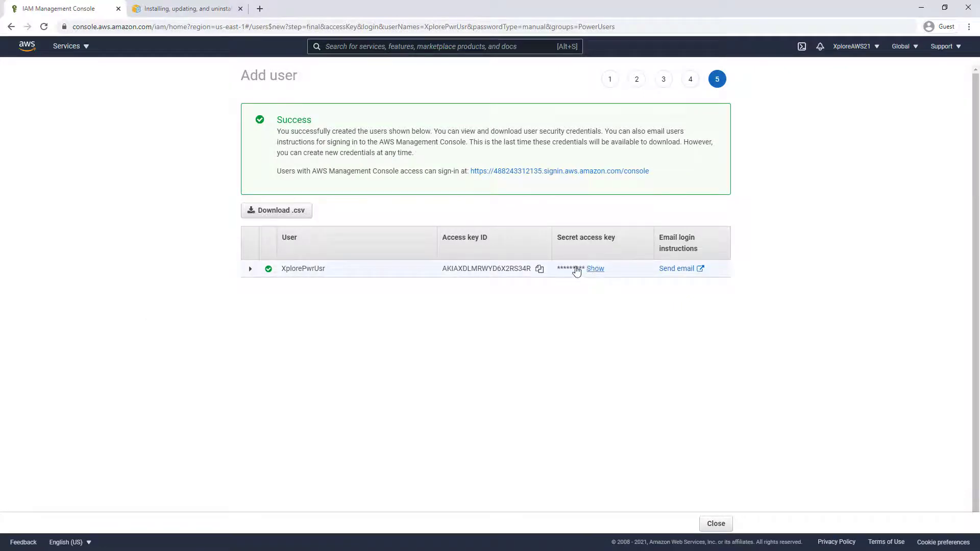
pyautogui.click(592, 268)
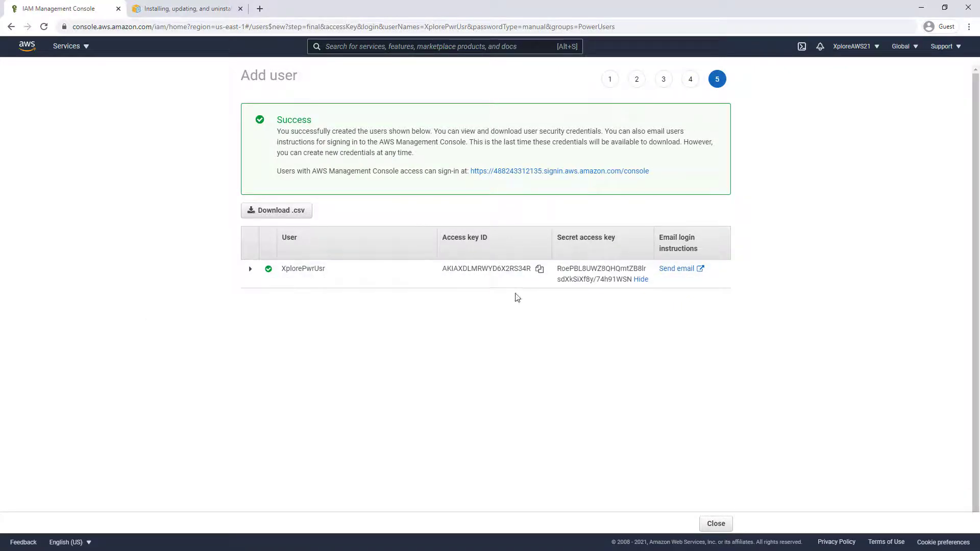
pyautogui.click(715, 524)
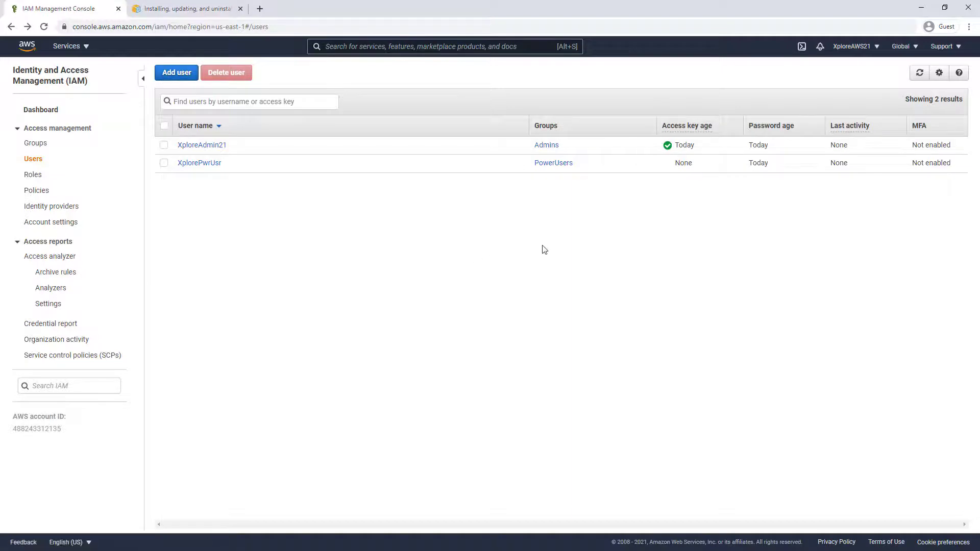
# Start adding a user named XploreCLI21 with programmatic access
pyautogui.click(178, 75)
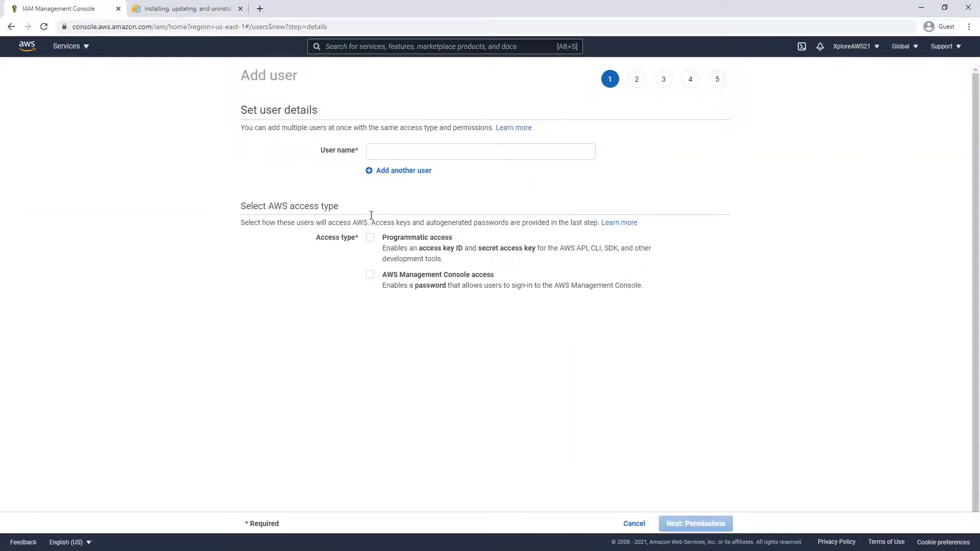
pyautogui.click(384, 153)
pyautogui.write('XploreCLI21')
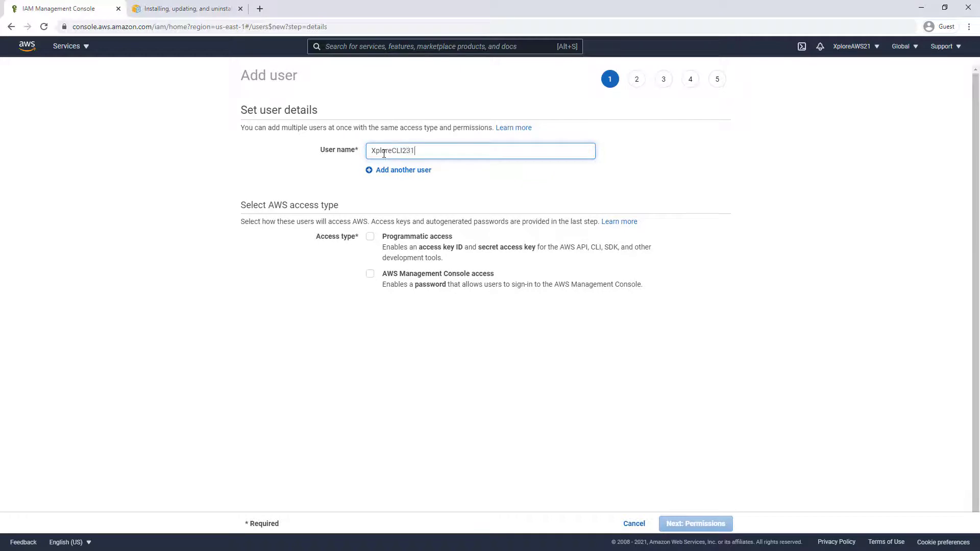
pyautogui.click(182, 167)
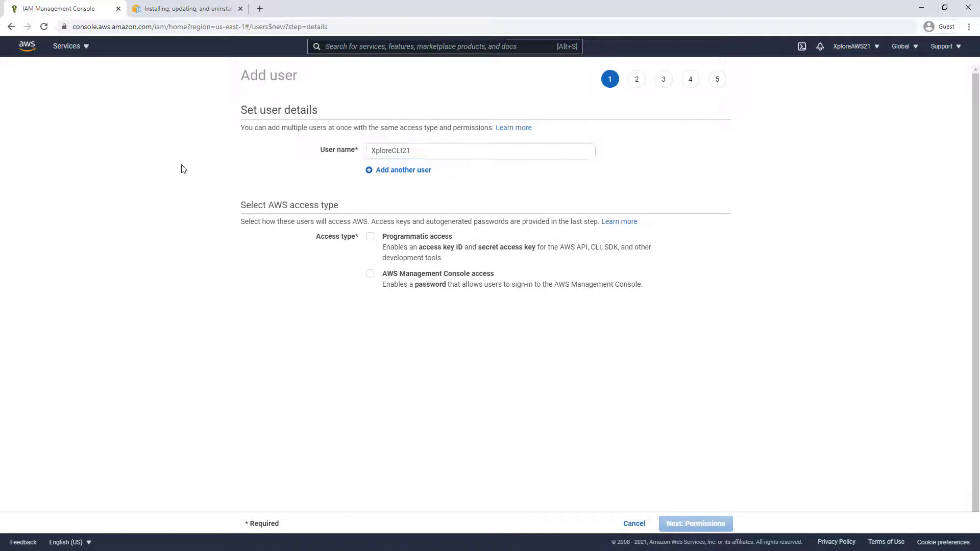
pyautogui.click(370, 237)
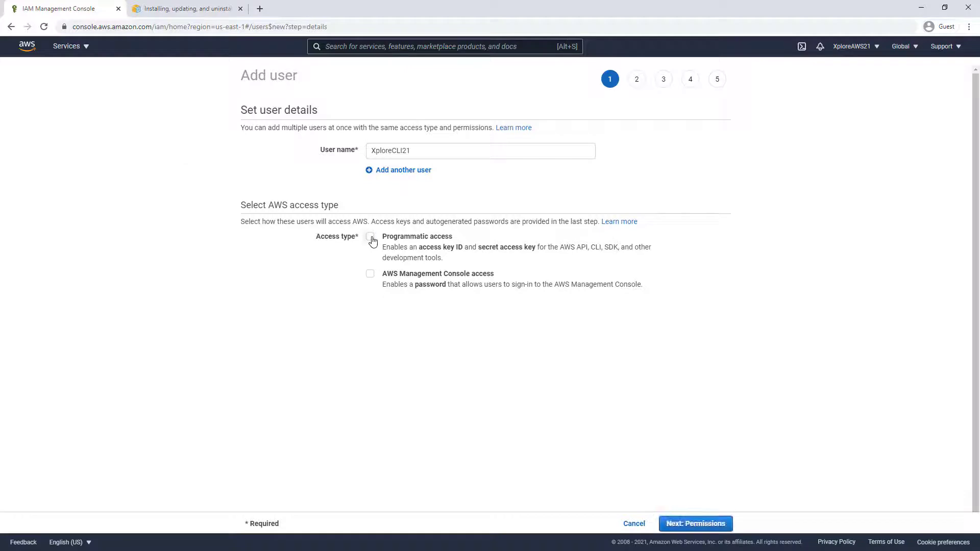
pyautogui.click(690, 523)
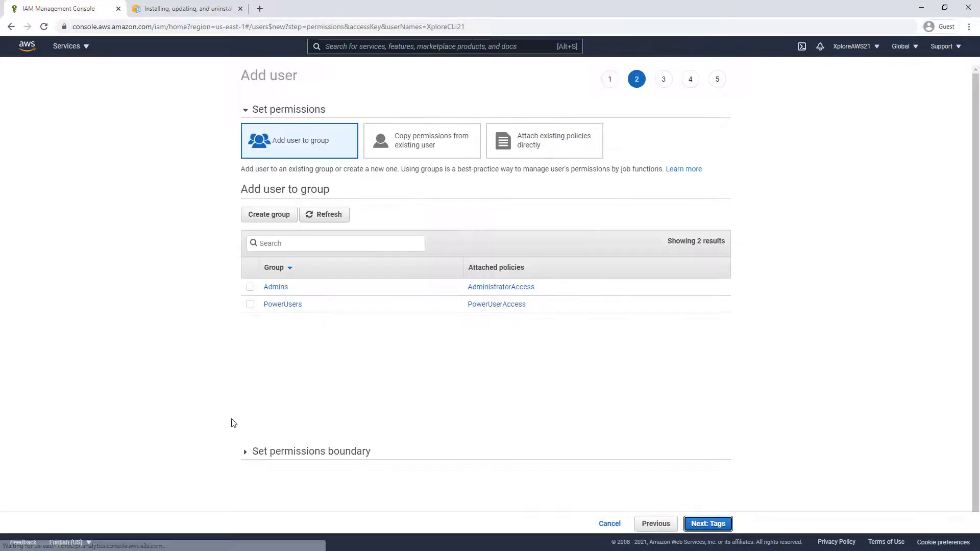
# Recheck the access types, keeping only programmatic access, and proceed to permissions
pyautogui.click(656, 524)
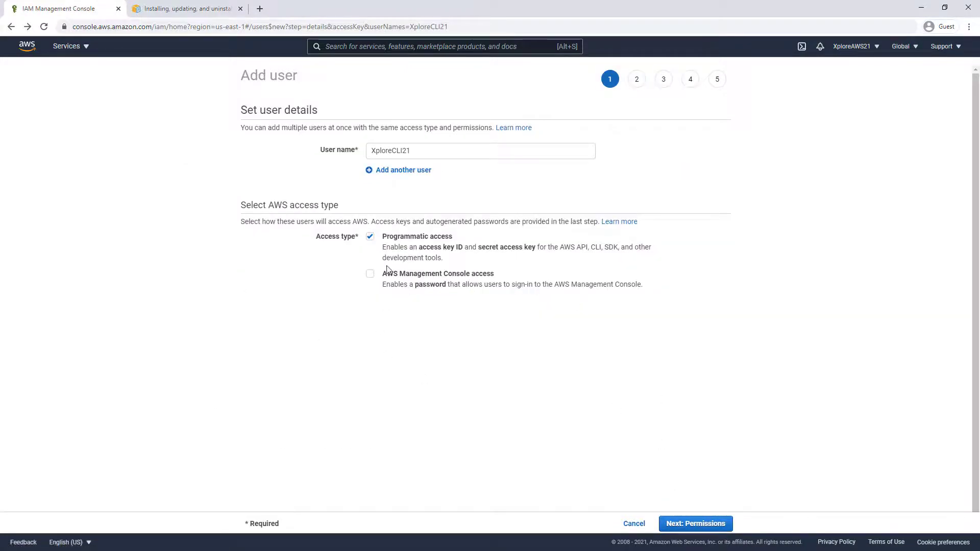
pyautogui.click(370, 274)
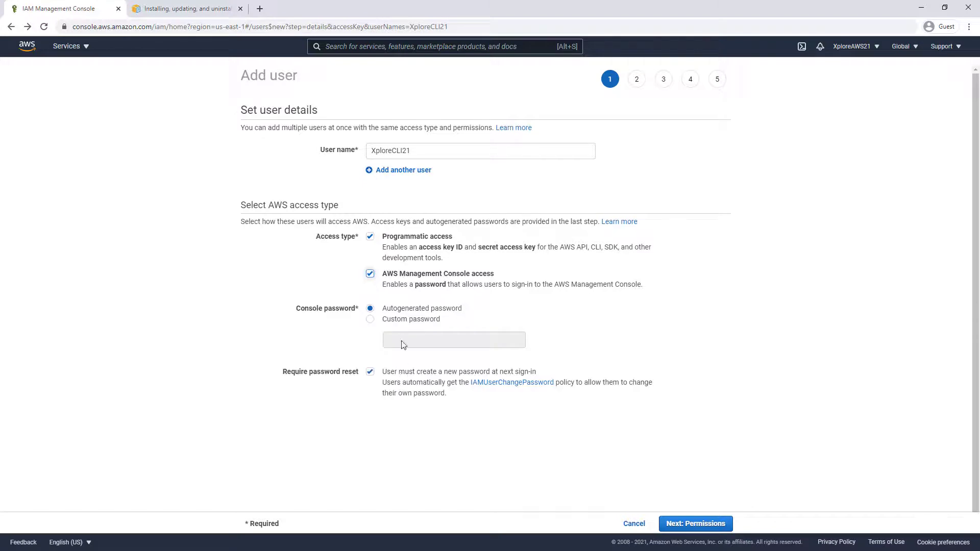
pyautogui.click(370, 274)
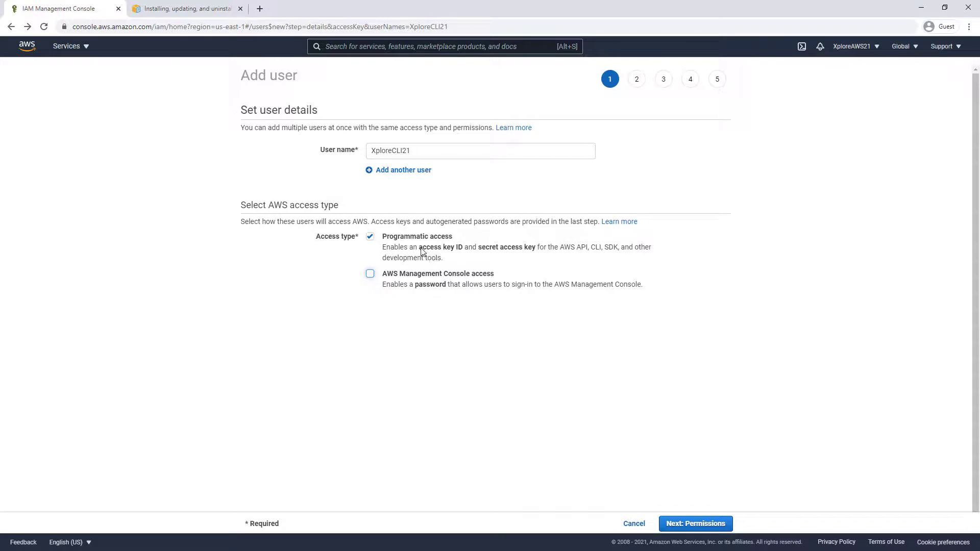
pyautogui.moveTo(421, 248); pyautogui.dragTo(549, 251)
pyautogui.click(535, 251)
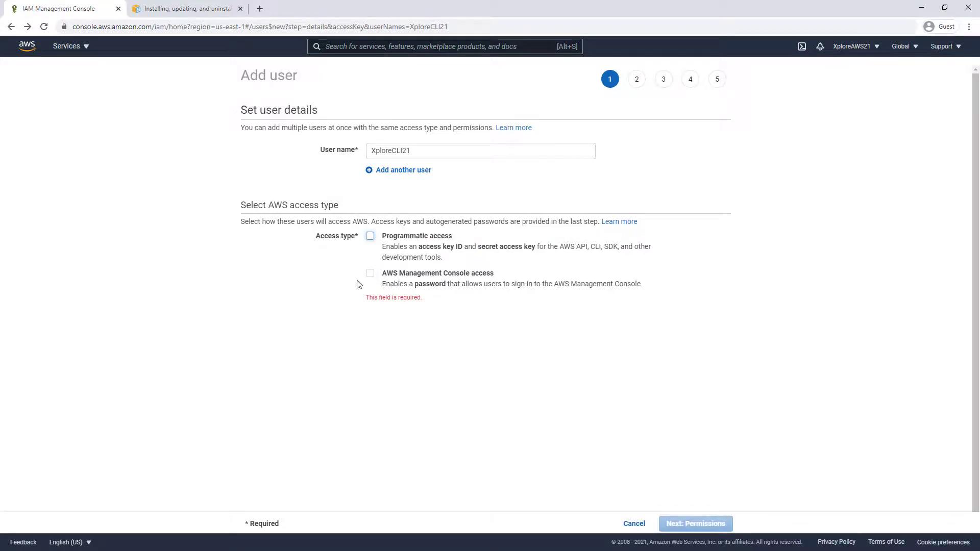
pyautogui.click(369, 237)
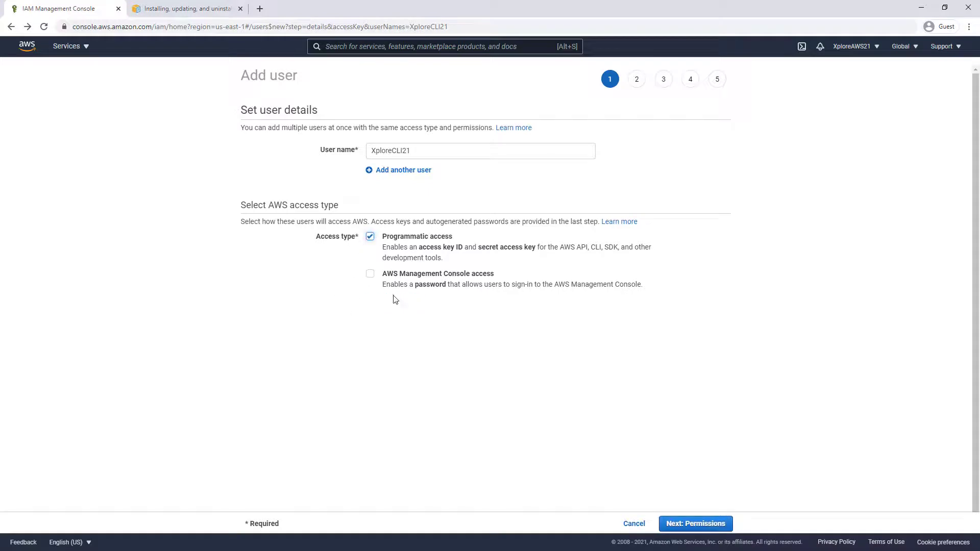
pyautogui.click(688, 526)
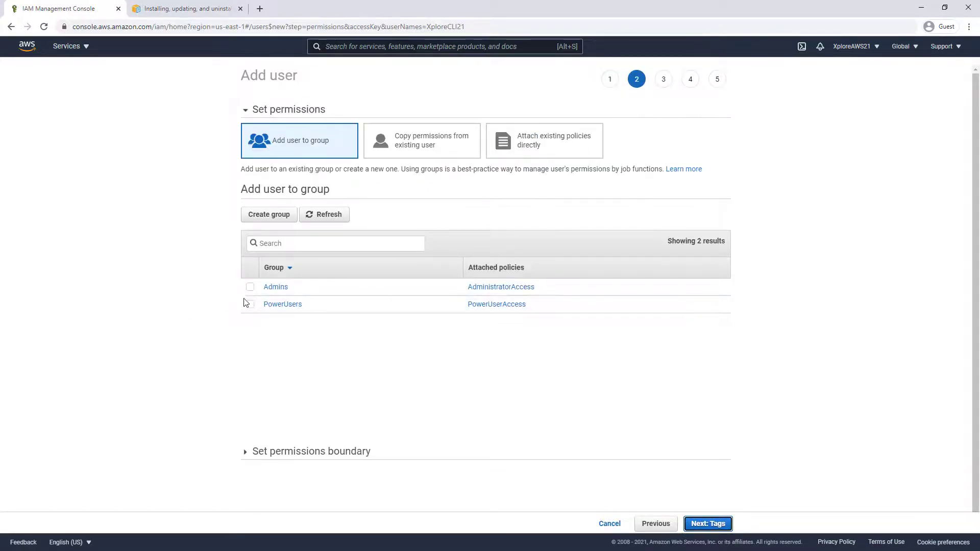
# Add XploreCLI21 to the Admins group
pyautogui.click(249, 287)
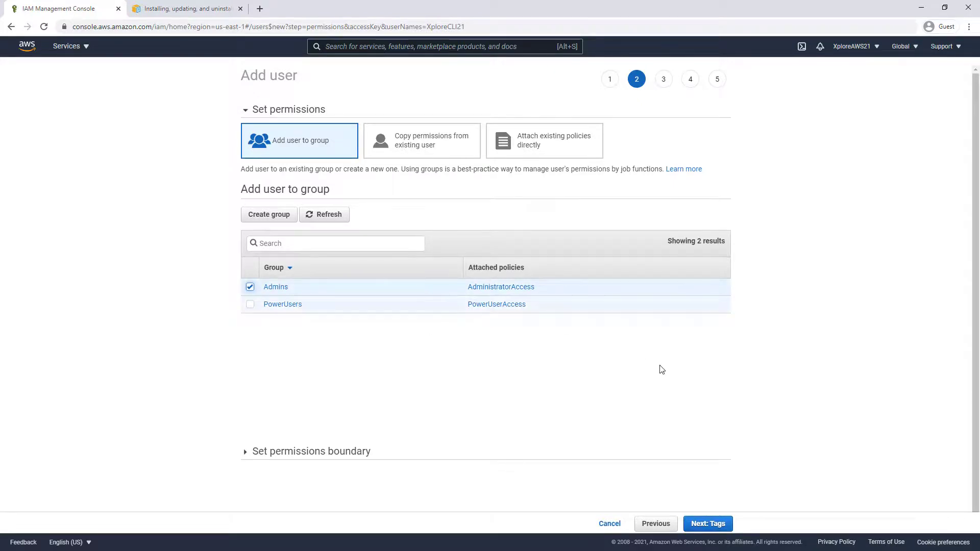
pyautogui.click(703, 524)
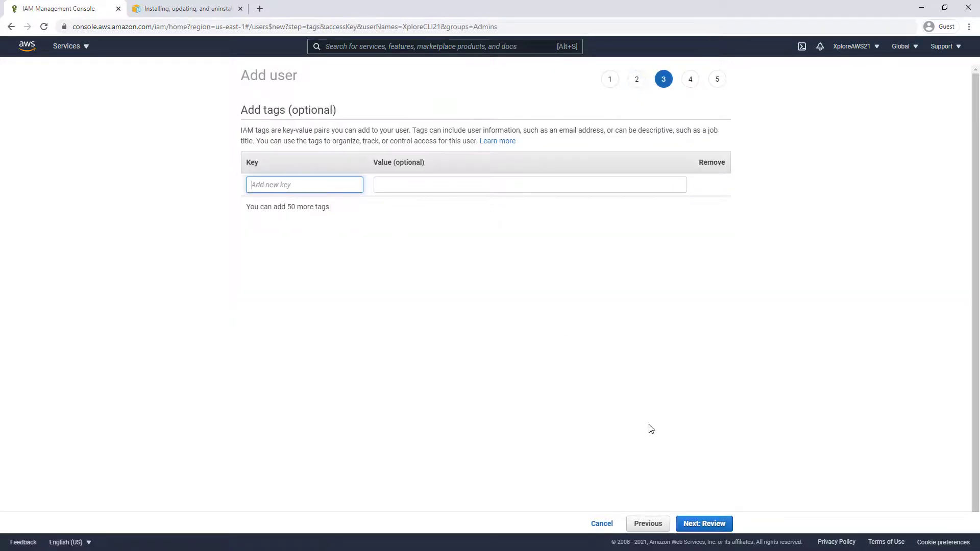
pyautogui.click(650, 523)
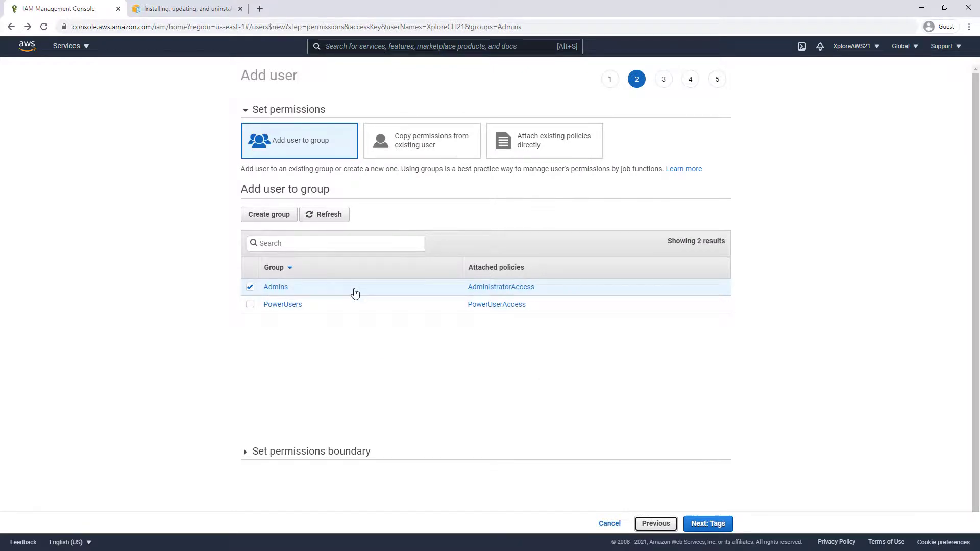
pyautogui.click(697, 523)
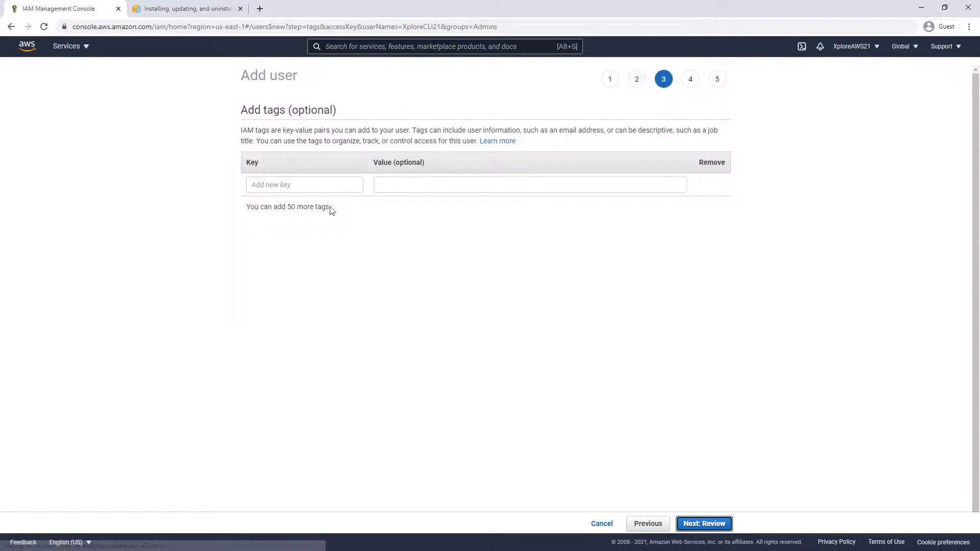
# Tag XploreCLI21 with key GroupID and value CLI, and reach the review
pyautogui.click(310, 187)
pyautogui.write('GroupID')
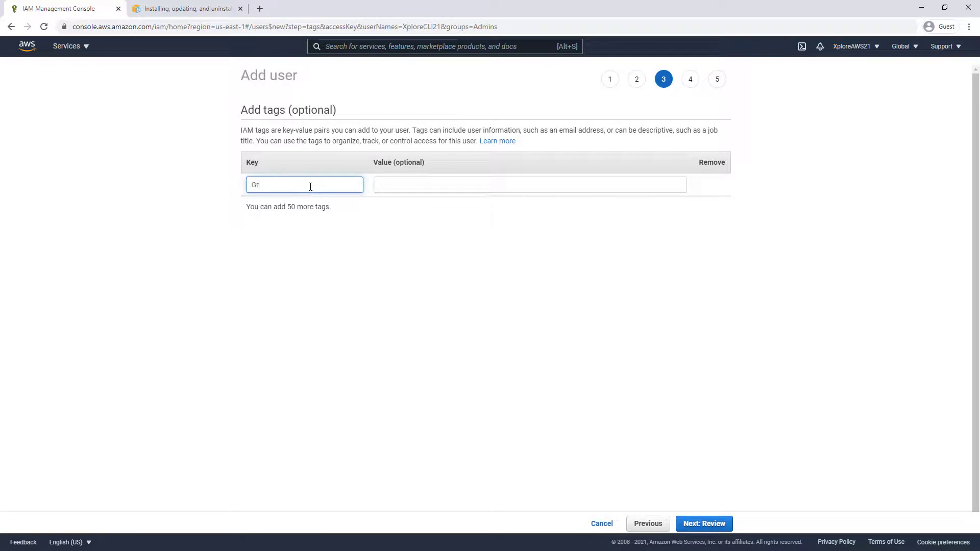
pyautogui.press('Tab')
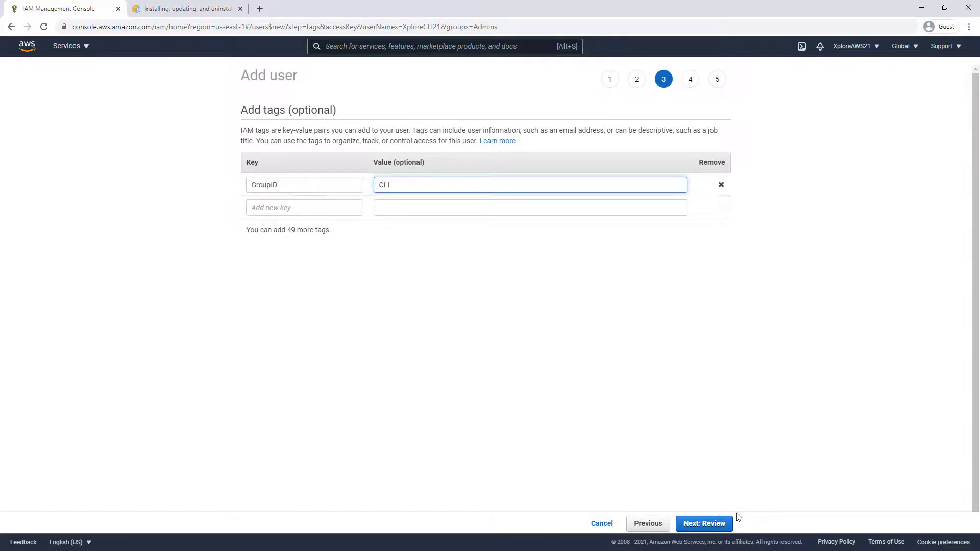
pyautogui.click(708, 525)
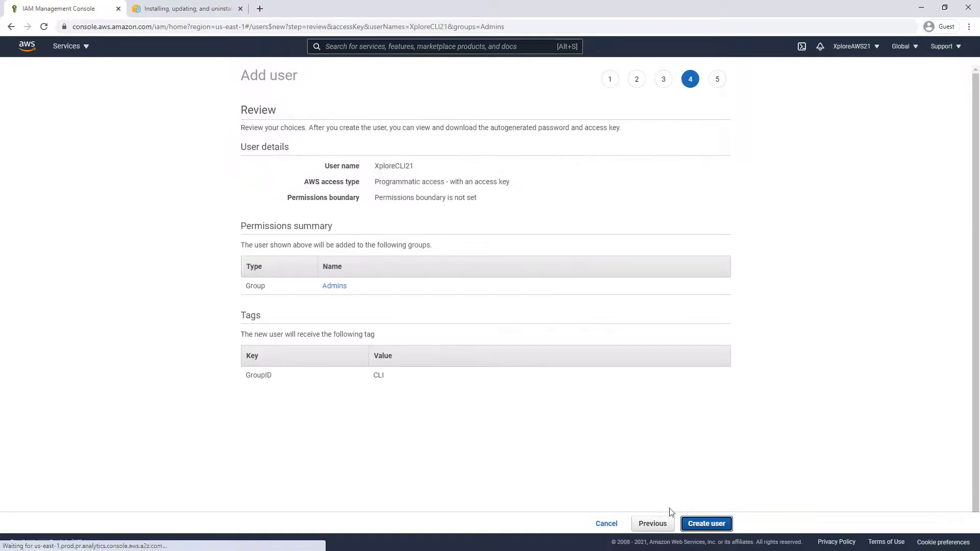
# Create XploreCLI21, copy its access key ID and secret key, and download the credentials CSV
pyautogui.click(702, 526)
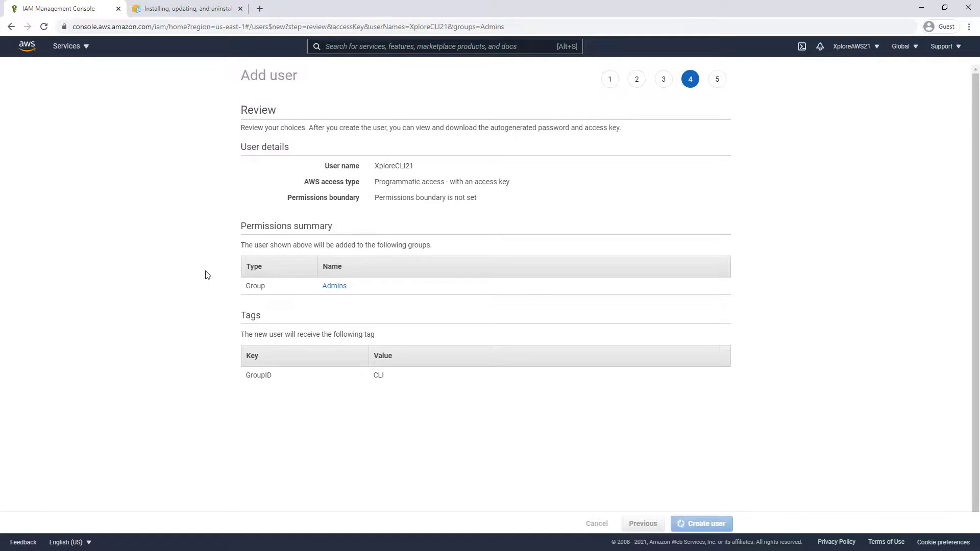
pyautogui.click(672, 258)
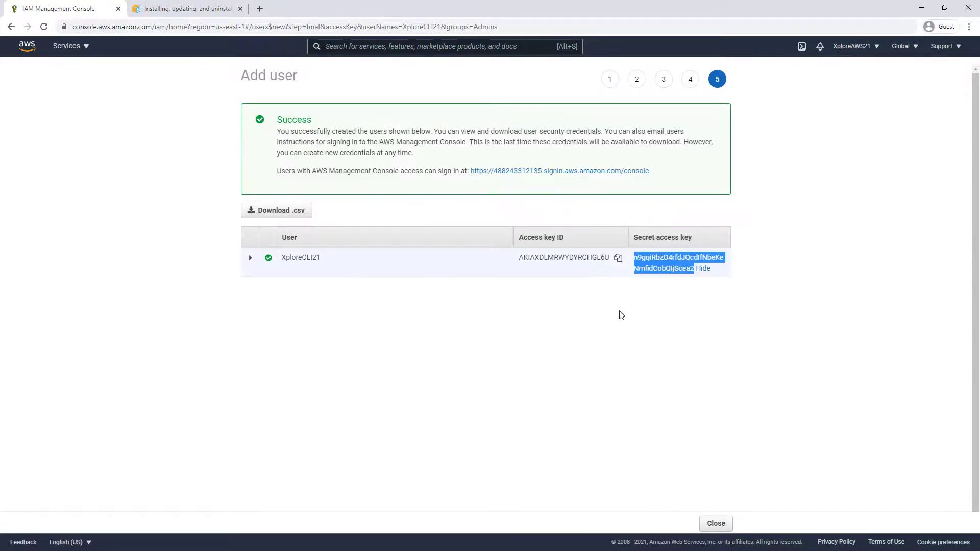
pyautogui.moveTo(731, 284); pyautogui.dragTo(517, 266)
pyautogui.rightClick(544, 259)
pyautogui.click(586, 266)
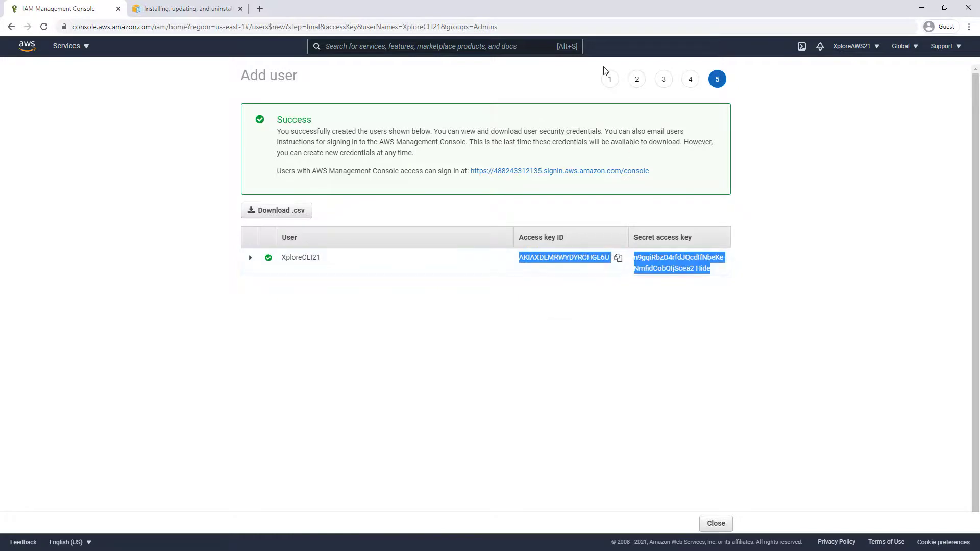
pyautogui.hotkey('alt', 'Tab')
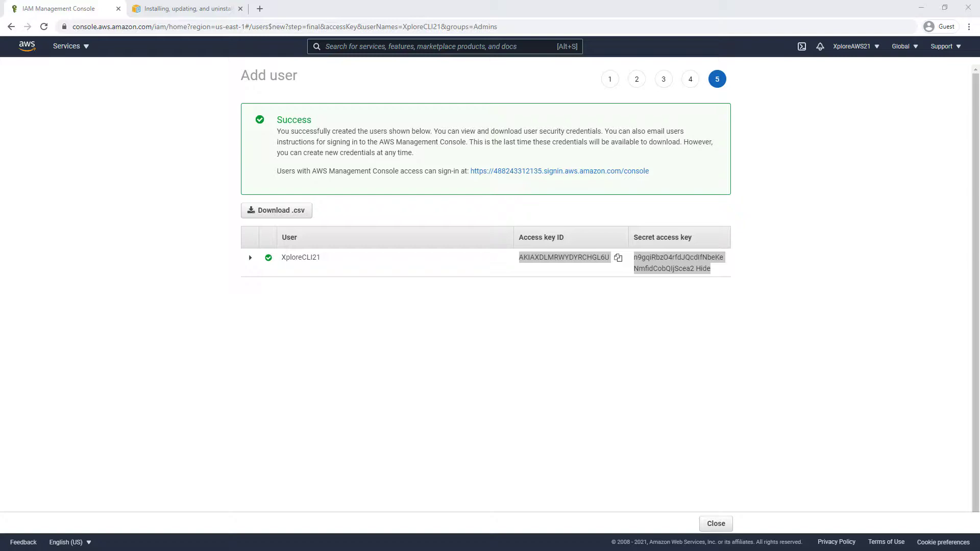
pyautogui.click(281, 210)
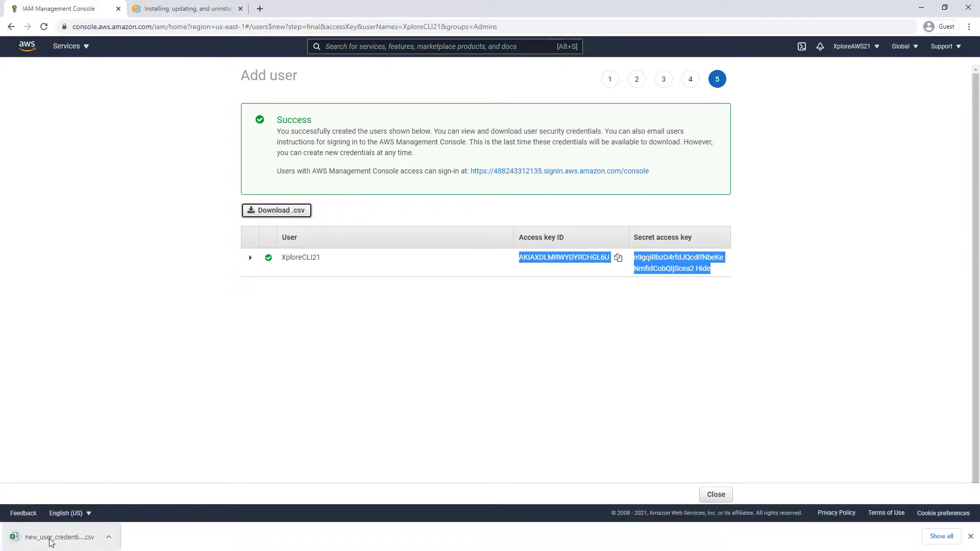
# Open new_user_credentials.csv in Excel, widen columns C, A and D, then minimize Excel
pyautogui.click(51, 538)
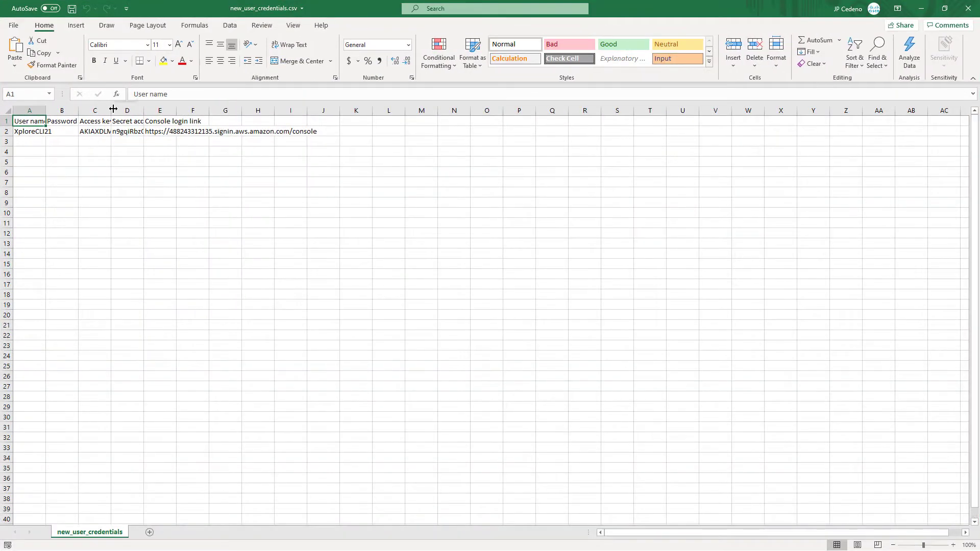
pyautogui.moveTo(113, 109); pyautogui.dragTo(196, 110)
pyautogui.moveTo(46, 111); pyautogui.dragTo(75, 111)
pyautogui.moveTo(259, 112); pyautogui.dragTo(429, 110)
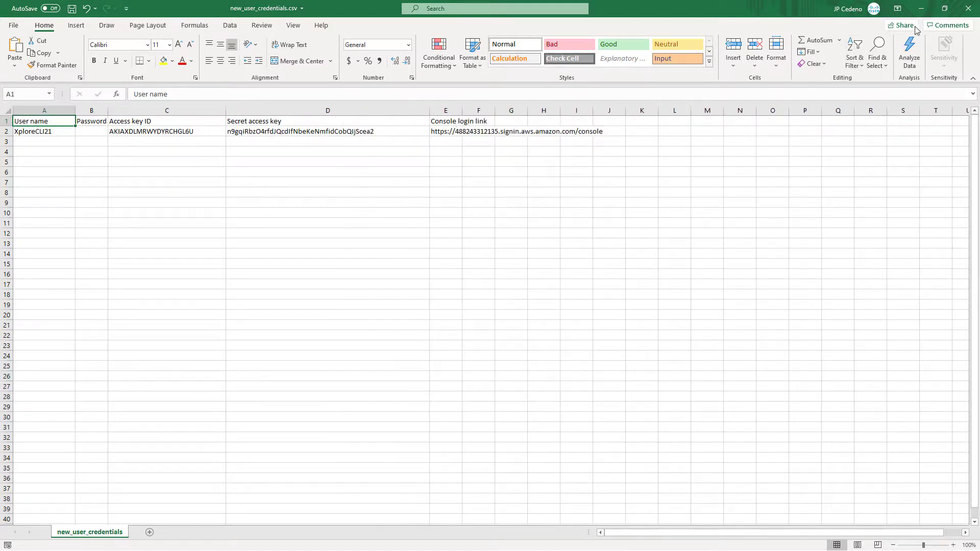
pyautogui.click(921, 9)
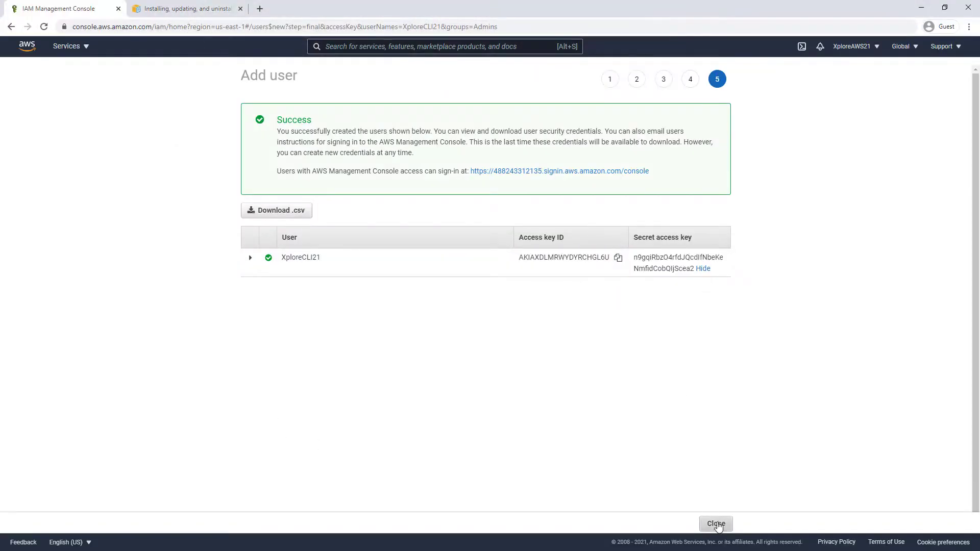
# Close the add-user wizard and view IAM Groups: Admins with 2 users, PowerUsers with 1
pyautogui.click(716, 524)
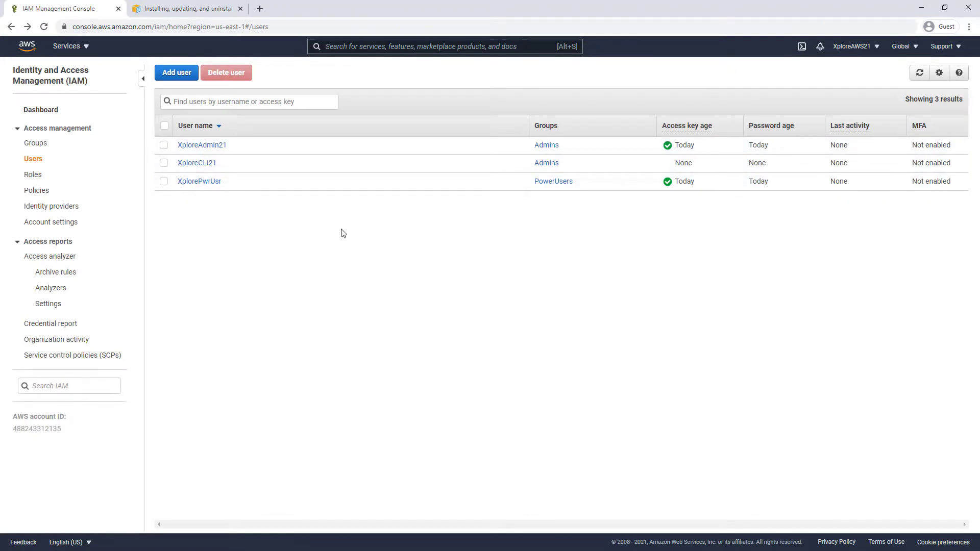
pyautogui.click(38, 143)
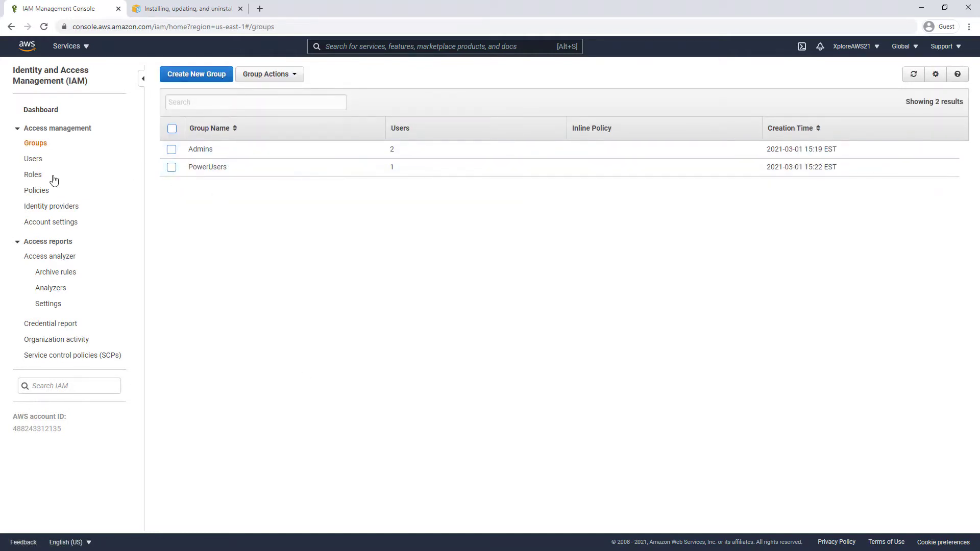
# Look at IAM Roles, cancel a new role, and return to the three-user Users list
pyautogui.click(33, 175)
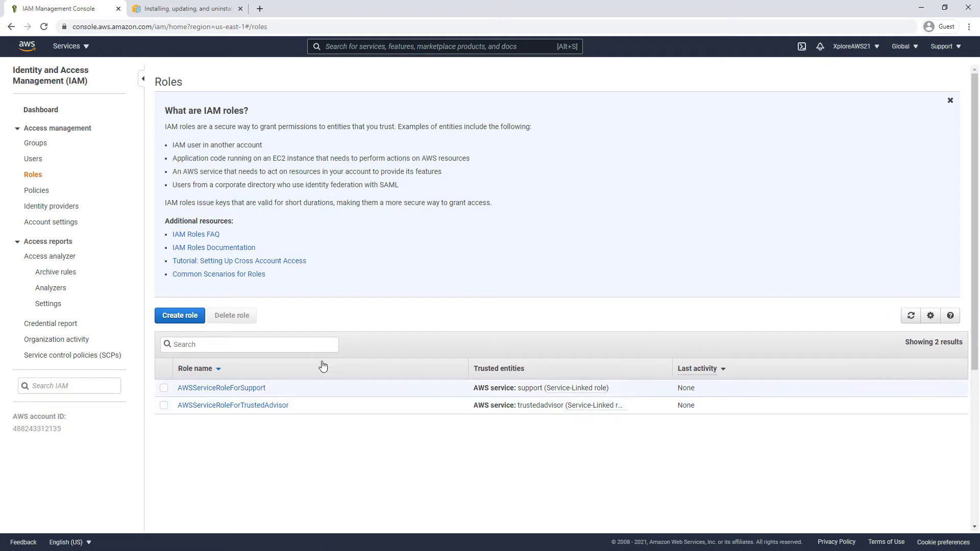
pyautogui.click(198, 324)
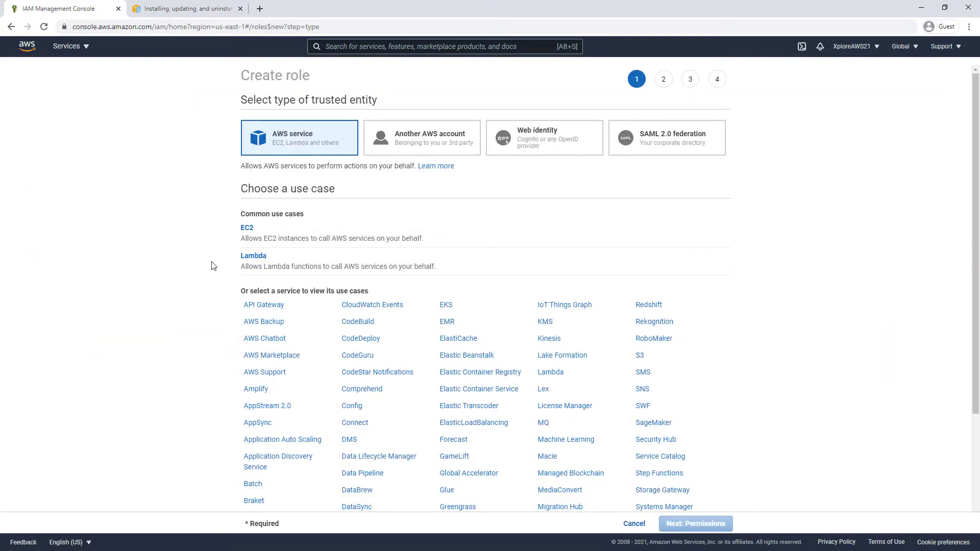
pyautogui.scroll(-3, 243, 296)
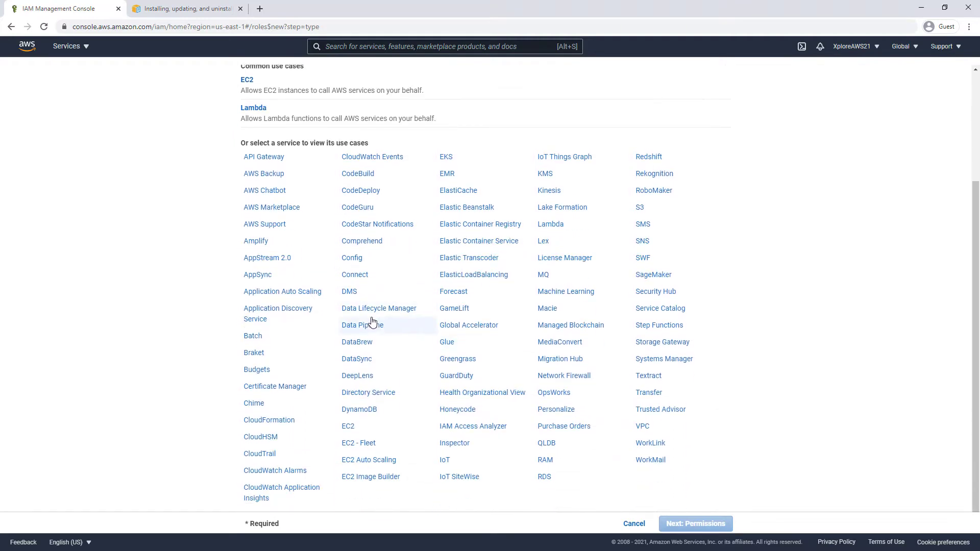
pyautogui.scroll(3, 372, 322)
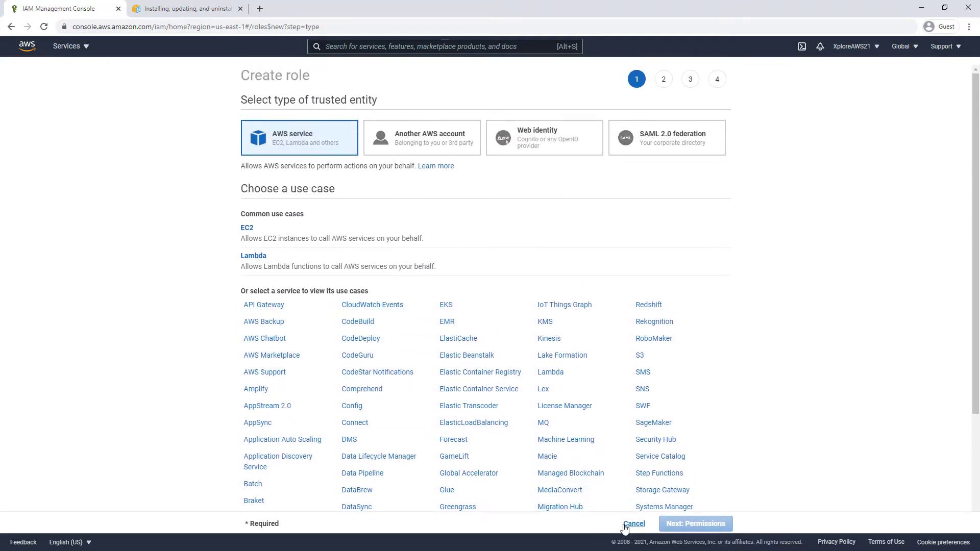
pyautogui.click(633, 524)
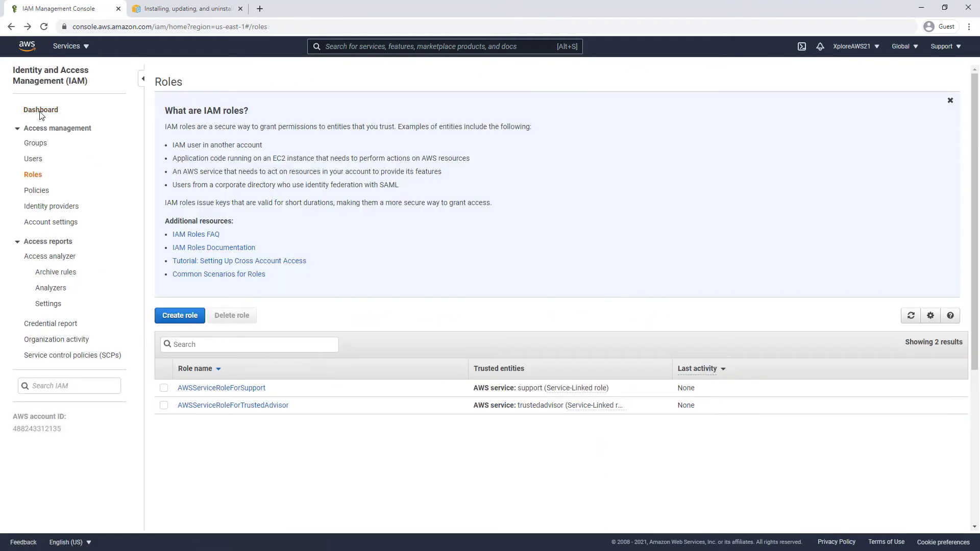
pyautogui.click(34, 159)
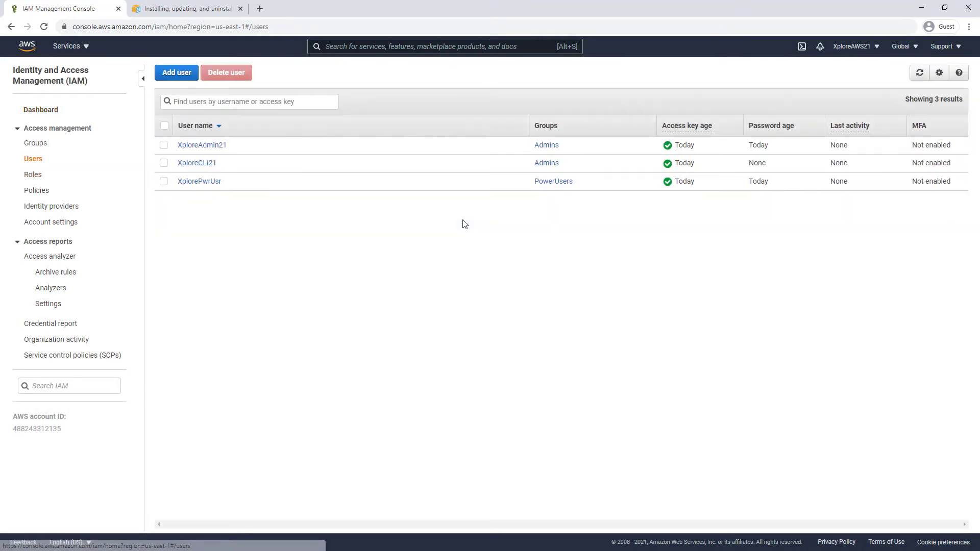